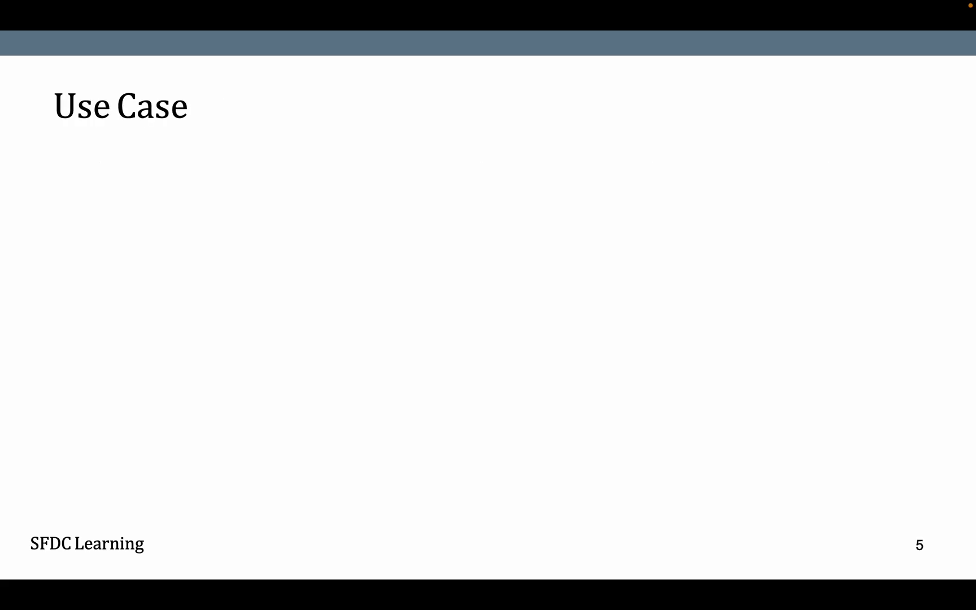
{"action": "key", "text": "Right"}
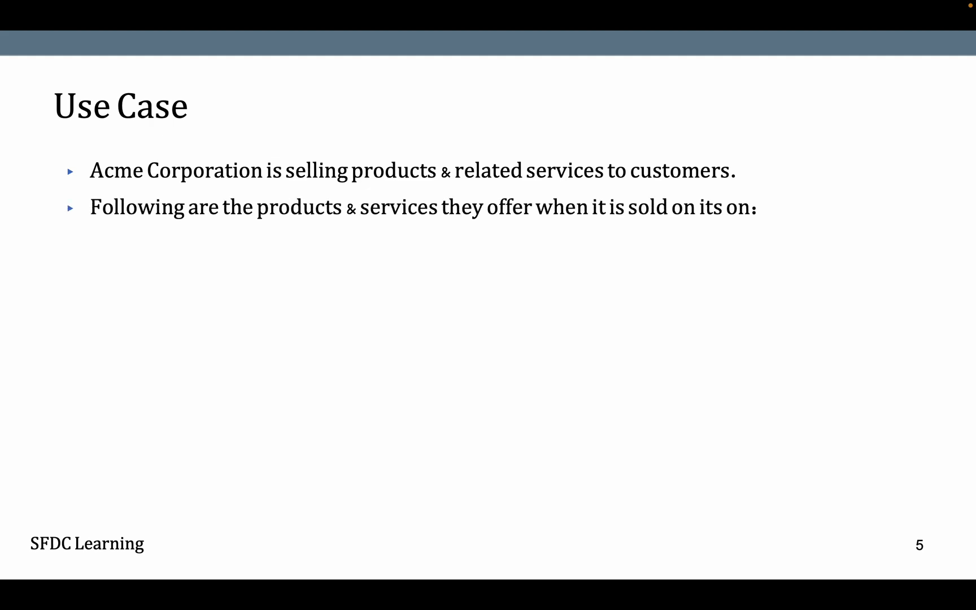
{"action": "key", "text": "Right"}
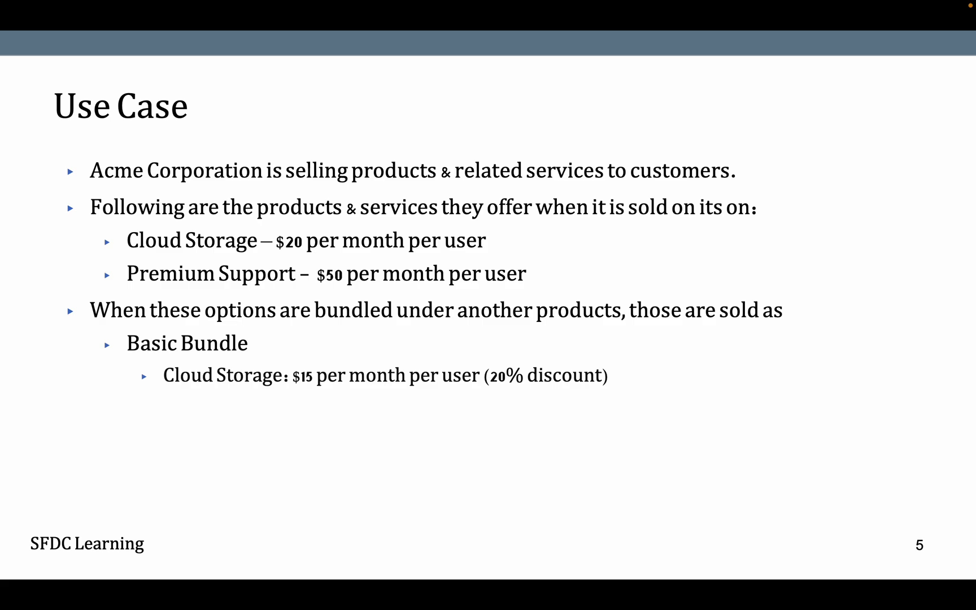
{"action": "key", "text": "Right"}
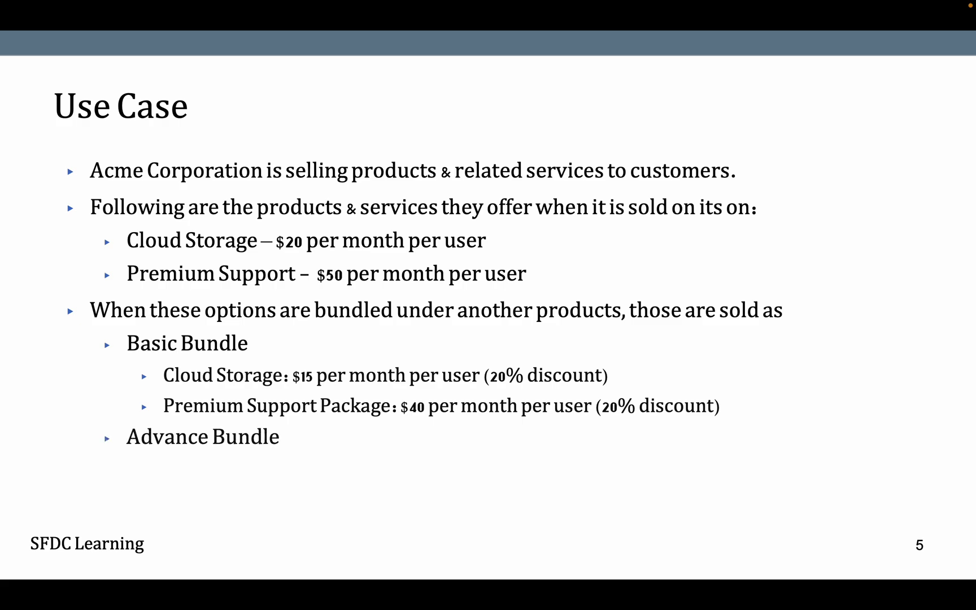
- Reveal the standalone, Basic Bundle and Advance Bundle price bullets, then switch to the Cloud Storage product page
{"action": "key", "text": "Right"}
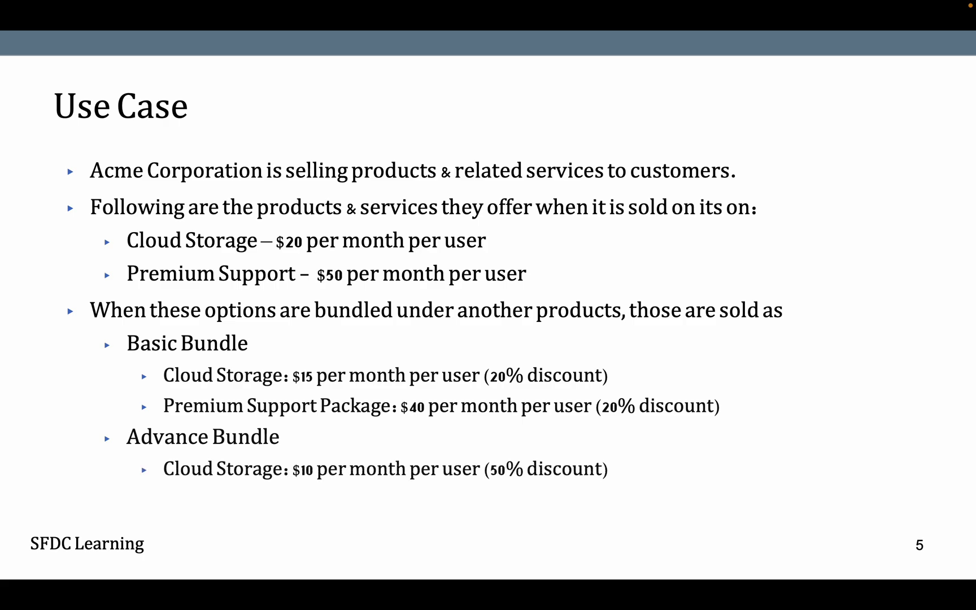
{"action": "key", "text": "Right"}
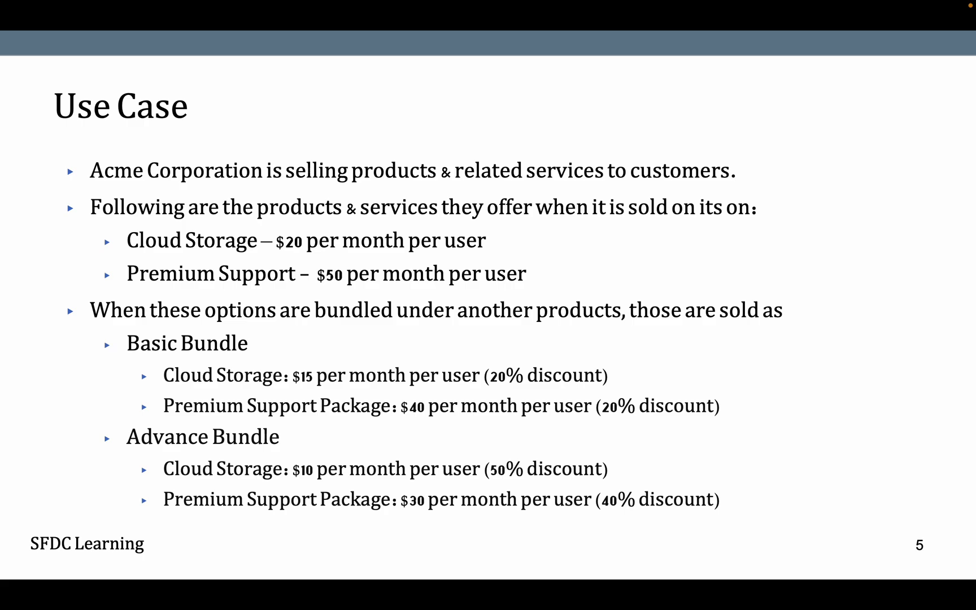
{"action": "key", "text": "Right"}
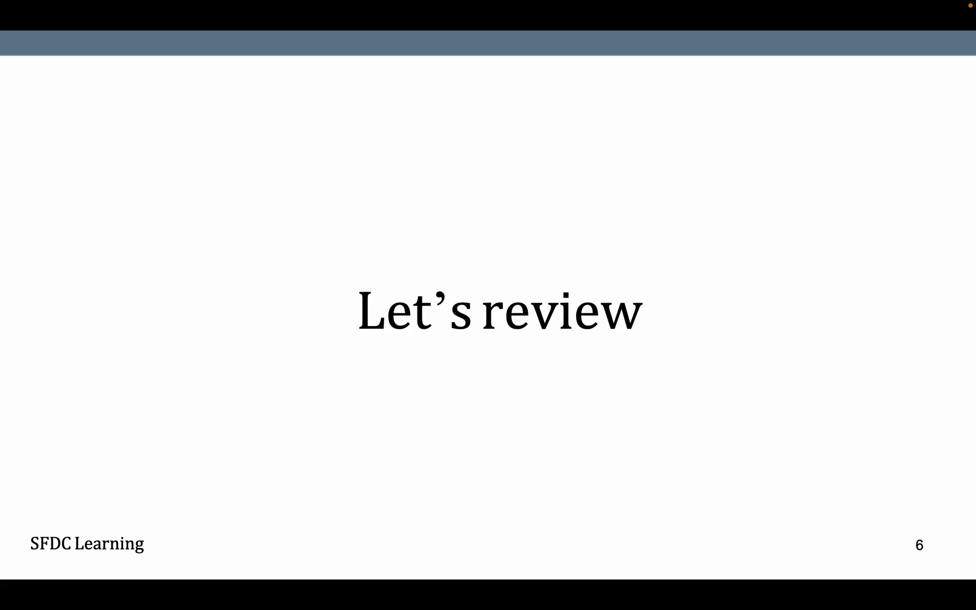
{"action": "key", "text": "super+Tab"}
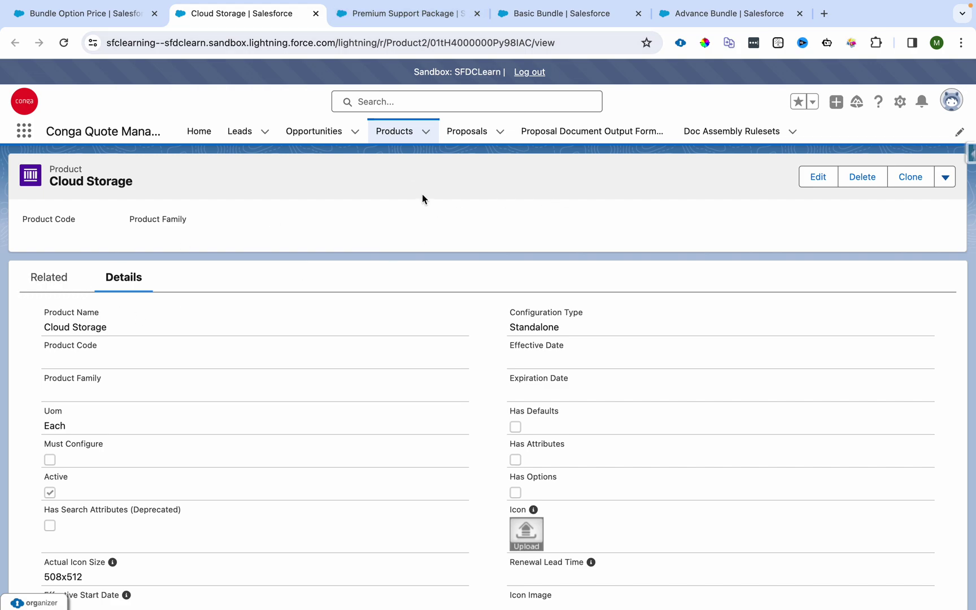
- Open the Cloud Storage and Premium Support Package products in the Product Console
{"action": "left_click", "coordinate": [945, 177]}
{"action": "left_click", "coordinate": [926, 212]}
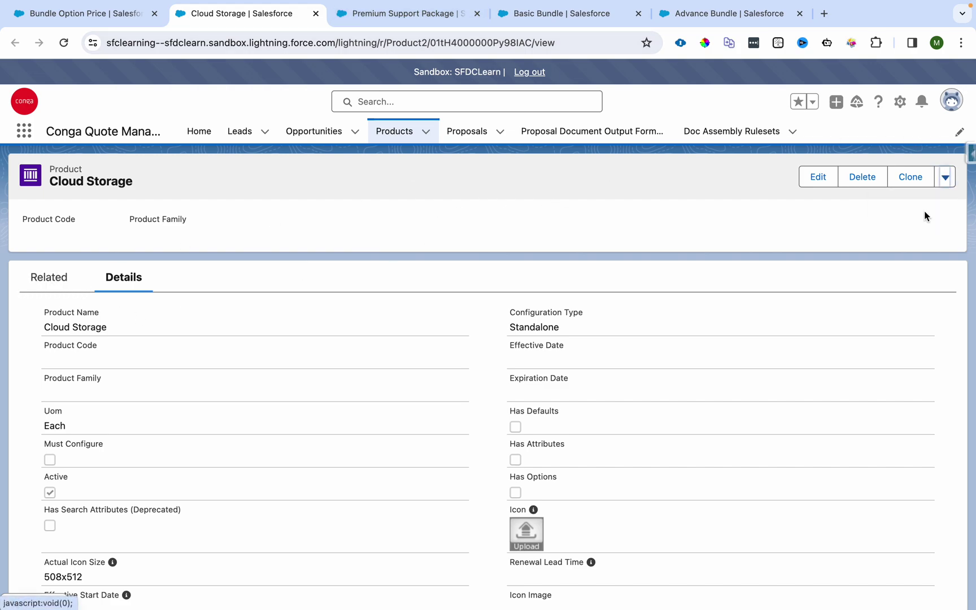
{"action": "left_click", "coordinate": [419, 16]}
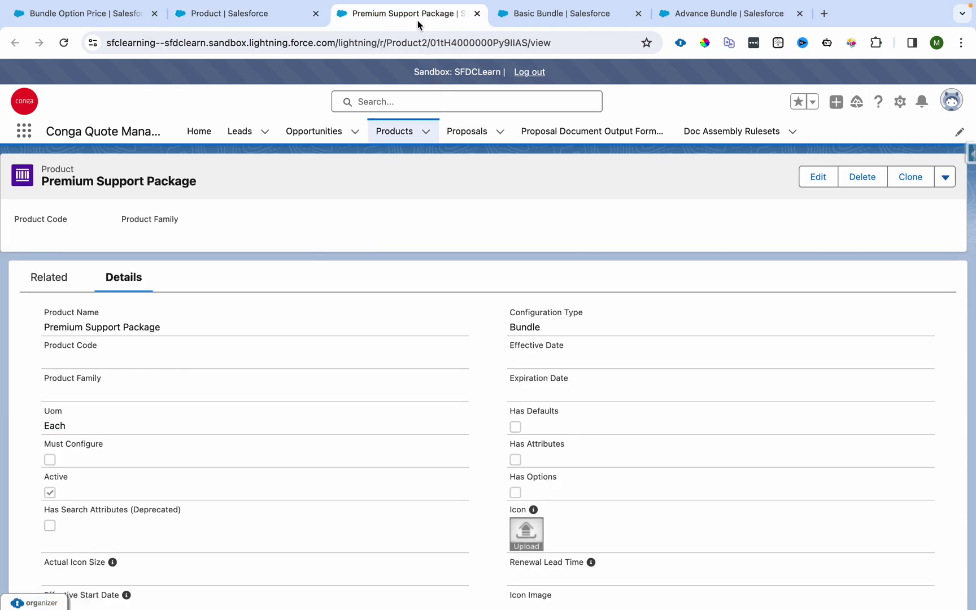
{"action": "left_click", "coordinate": [944, 176]}
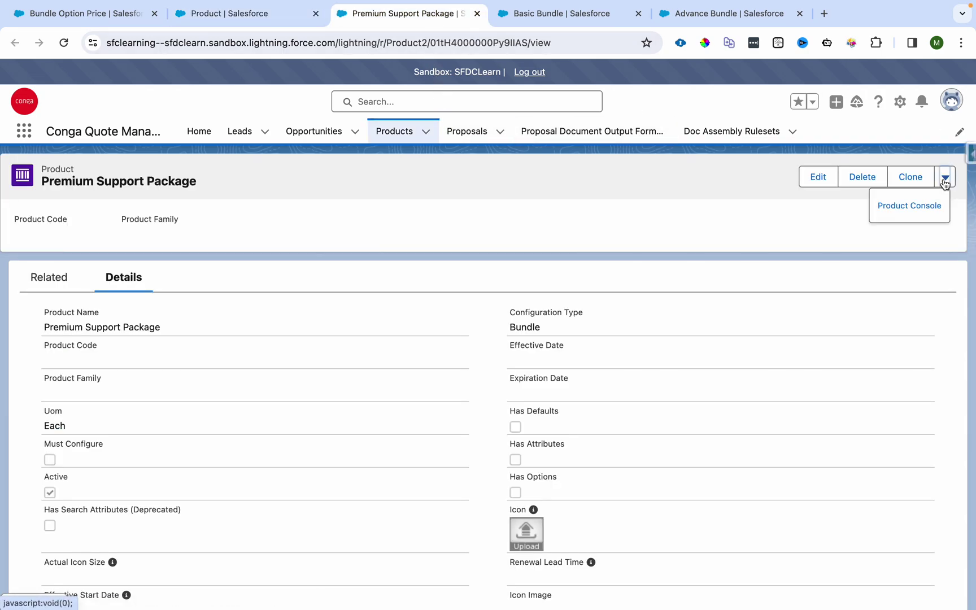
{"action": "left_click", "coordinate": [927, 218]}
- Check the list prices, ₹20 for Cloud Storage and ₹50 for Premium Support Package
{"action": "left_click", "coordinate": [239, 14]}
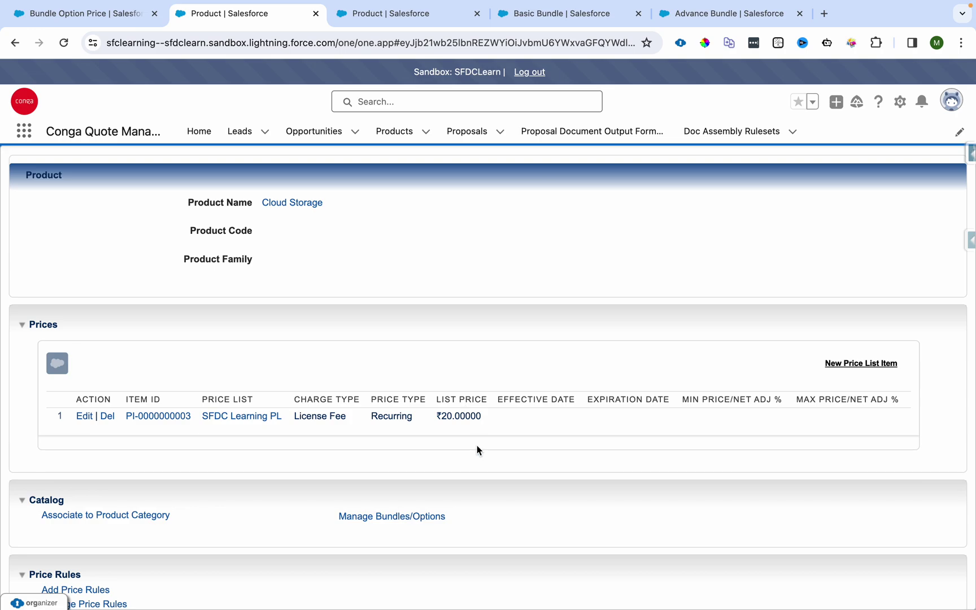
{"action": "left_click_drag", "start_coordinate": [439, 416], "coordinate": [473, 416]}
{"action": "left_click", "coordinate": [404, 14]}
{"action": "left_click_drag", "start_coordinate": [441, 416], "coordinate": [481, 417]}
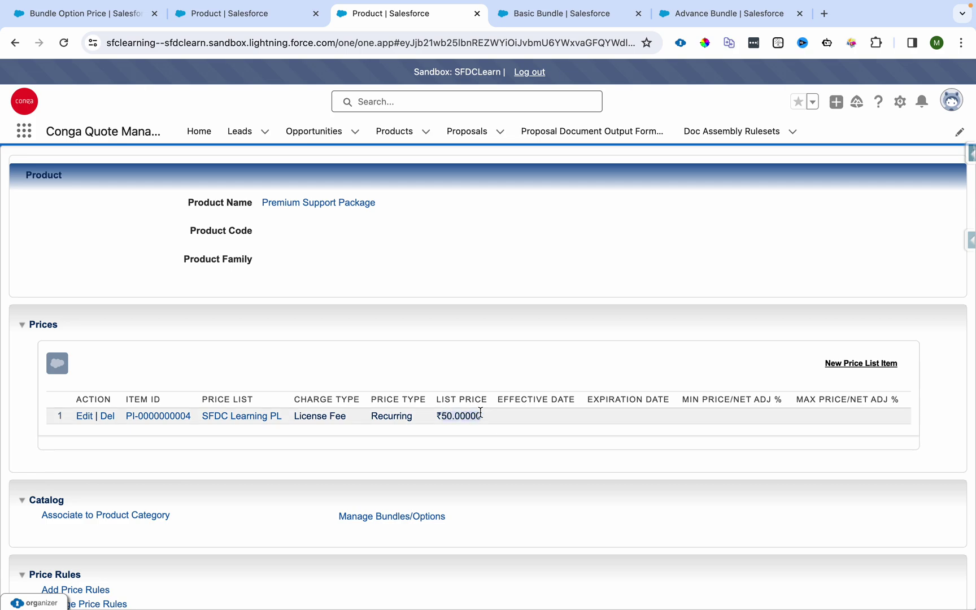
{"action": "left_click", "coordinate": [551, 21]}
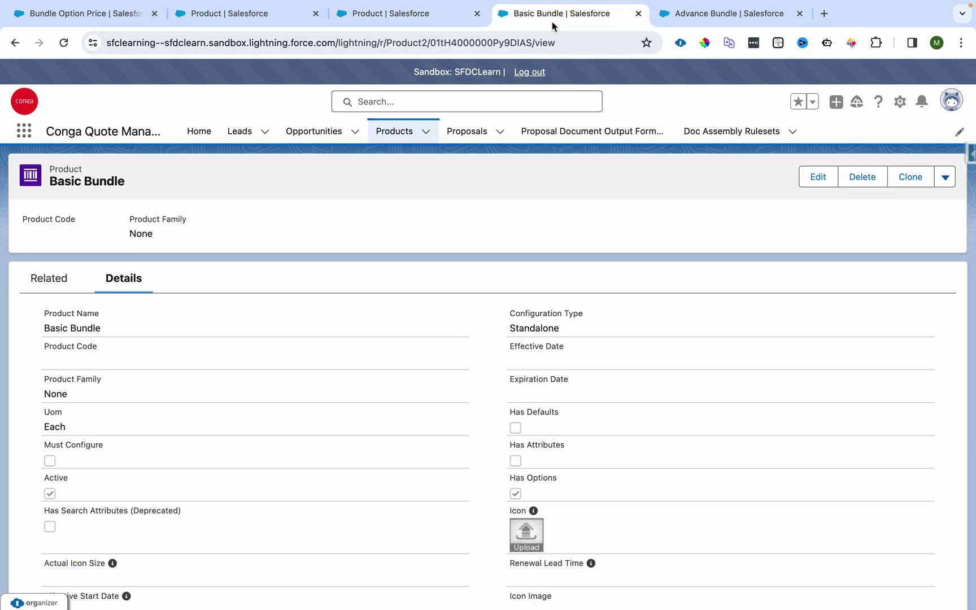
- Add both Standalone products, Cloud Storage and Premium Support Package, to the proposal cart
{"action": "left_click", "coordinate": [105, 22]}
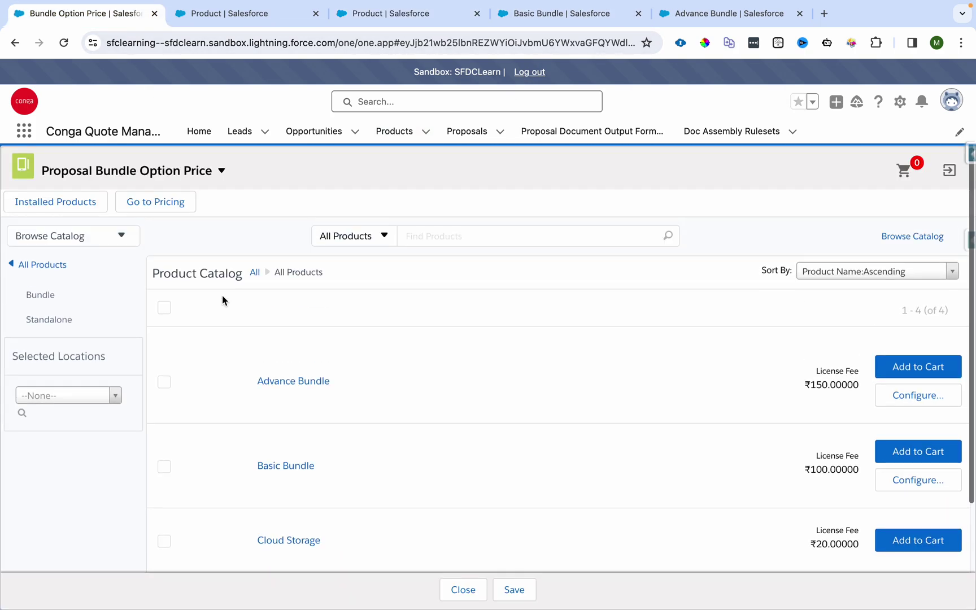
{"action": "left_click", "coordinate": [57, 319]}
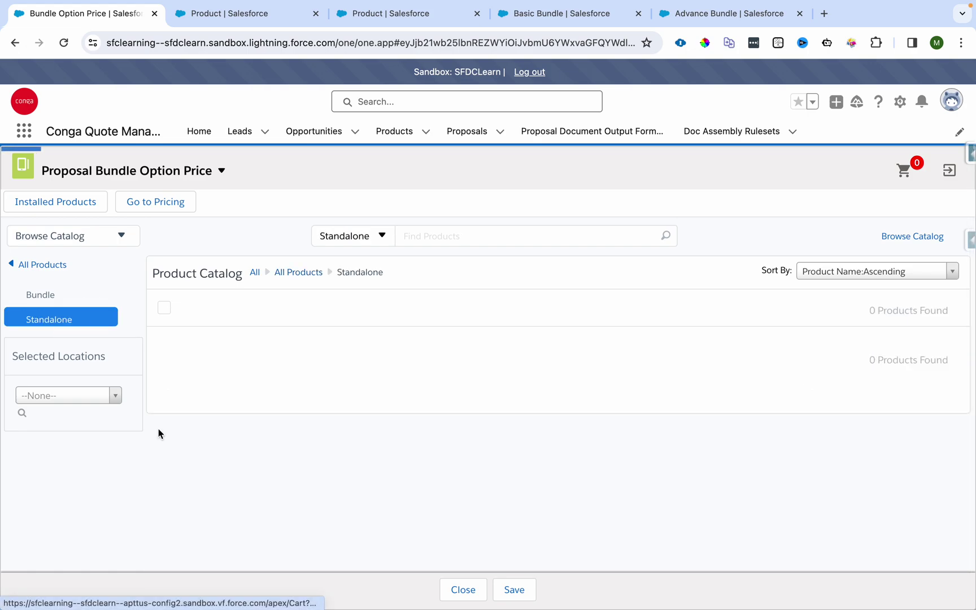
{"action": "left_click", "coordinate": [164, 308]}
{"action": "left_click", "coordinate": [253, 315]}
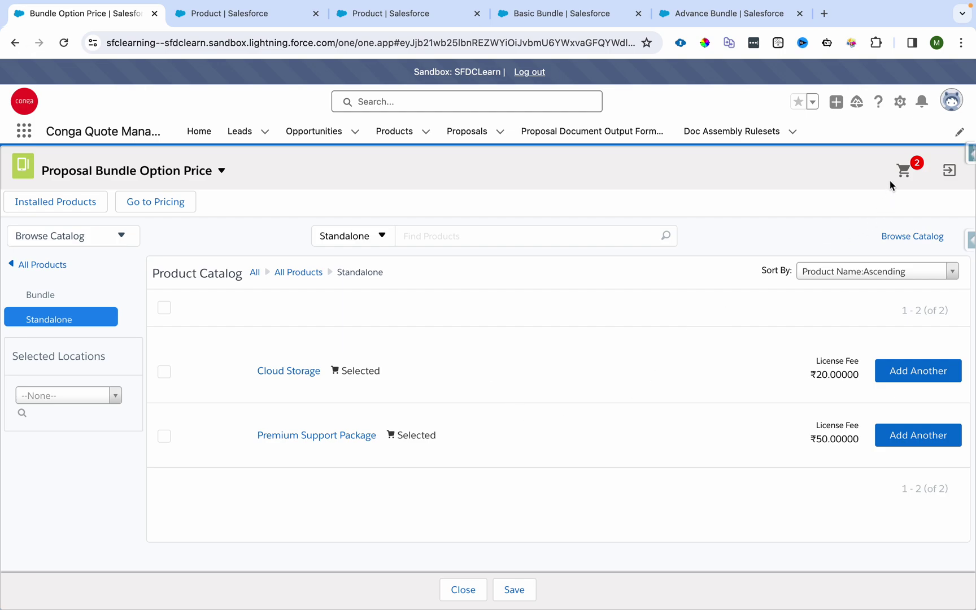
{"action": "left_click", "coordinate": [904, 171]}
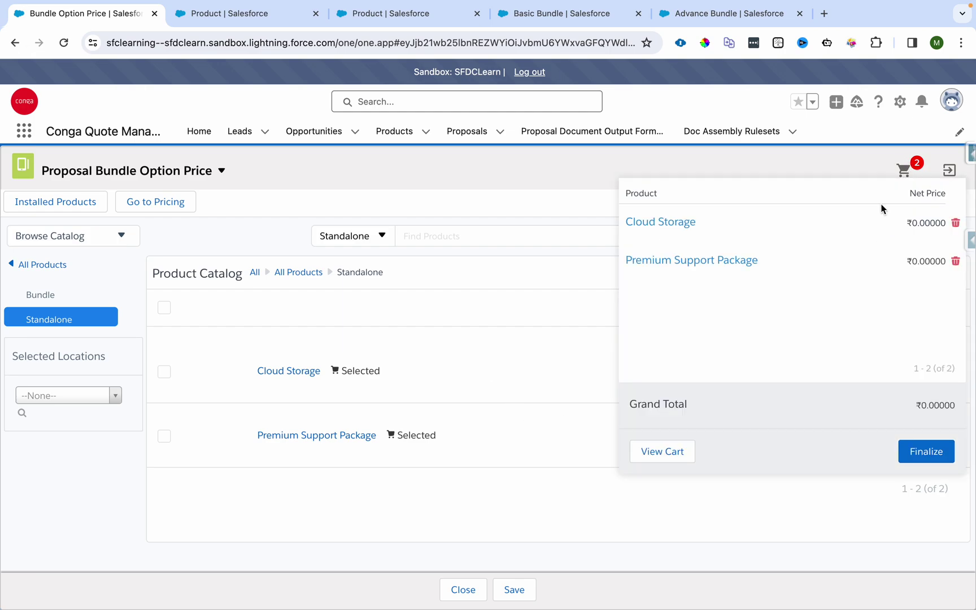
{"action": "left_click", "coordinate": [688, 459]}
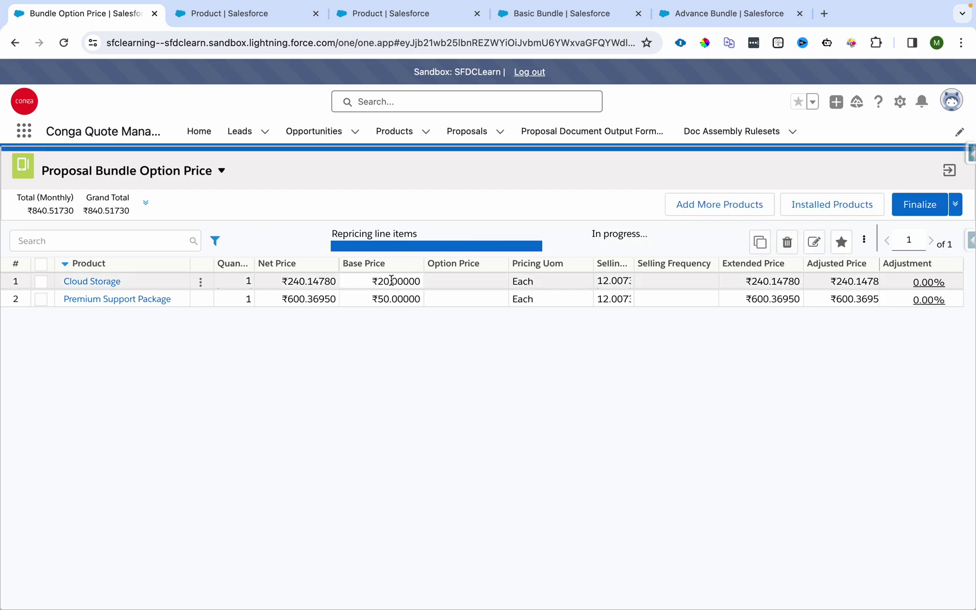
- Set a 12-month selling term on both lines and reprice them to ₹240 and ₹600
{"action": "left_click", "coordinate": [612, 280]}
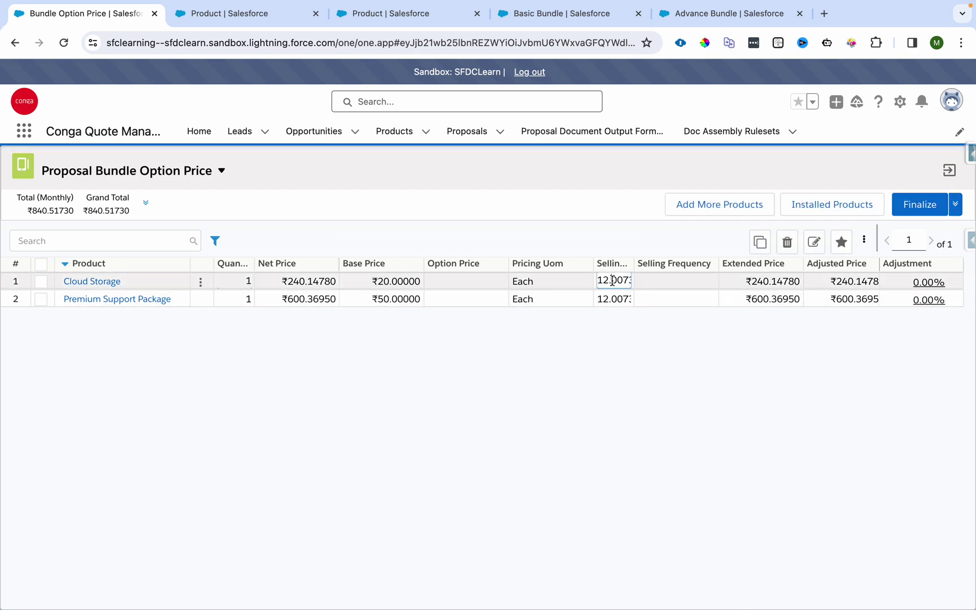
{"action": "double_click", "coordinate": [612, 280]}
{"action": "type", "text": "12"}
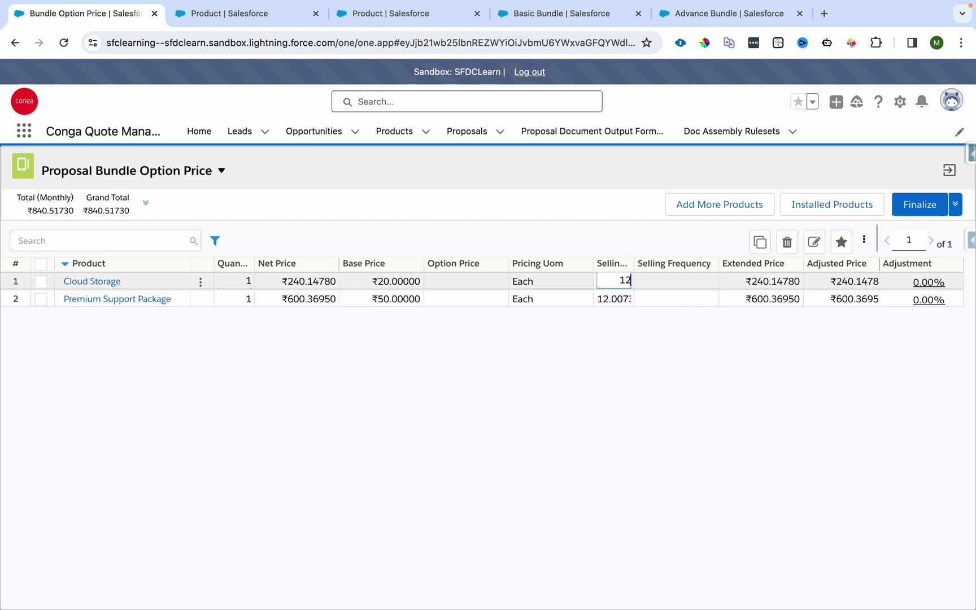
{"action": "left_click", "coordinate": [613, 299]}
{"action": "double_click", "coordinate": [613, 302]}
{"action": "type", "text": "12"}
{"action": "left_click", "coordinate": [609, 349]}
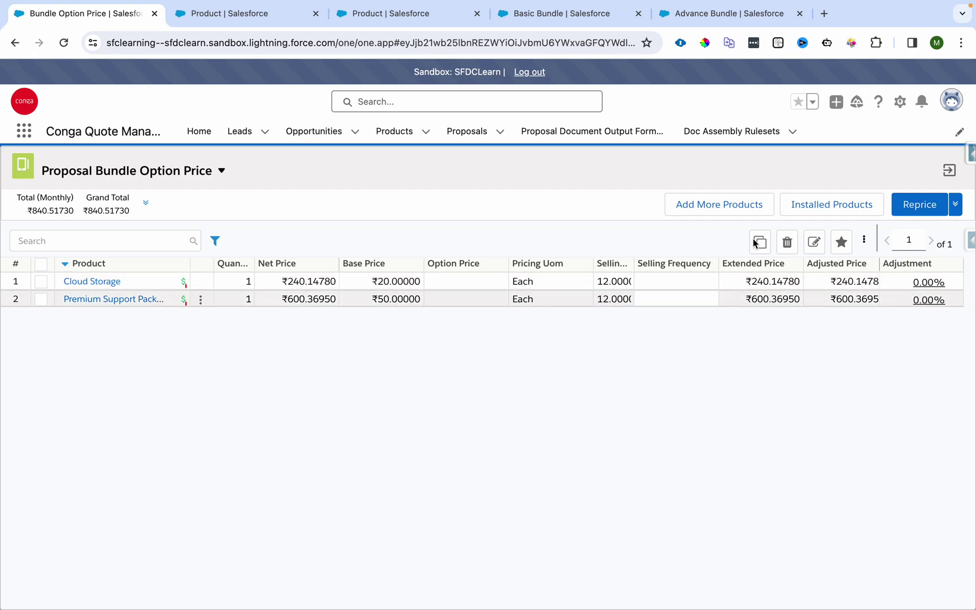
{"action": "left_click", "coordinate": [915, 214]}
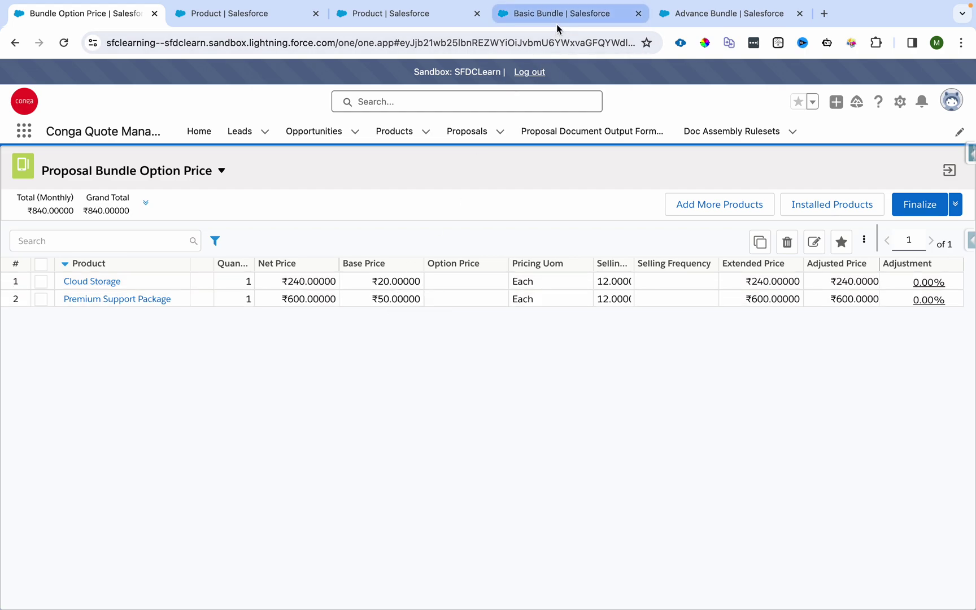
{"action": "key", "text": "ctrl+Left"}
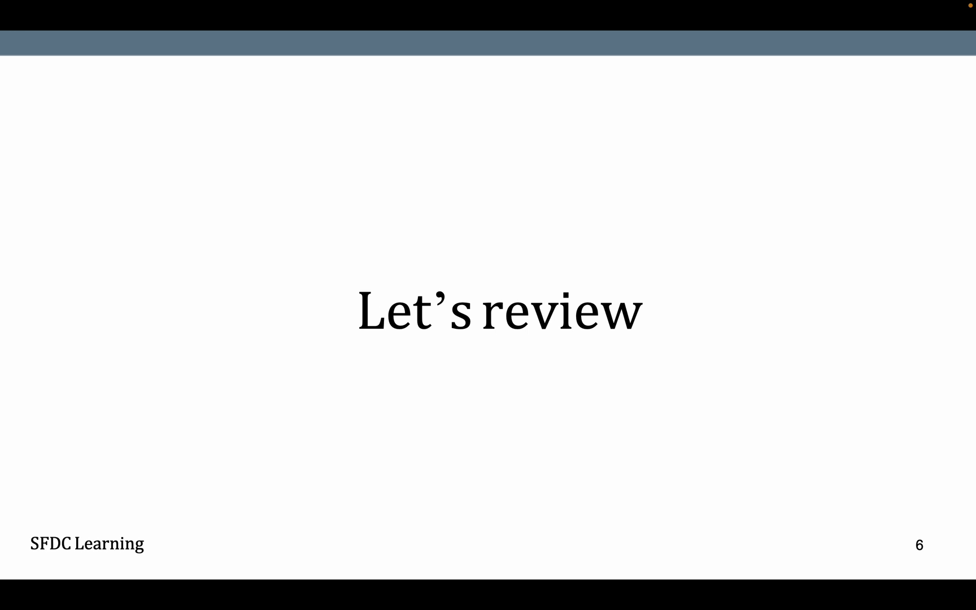
{"action": "key", "text": "Left"}
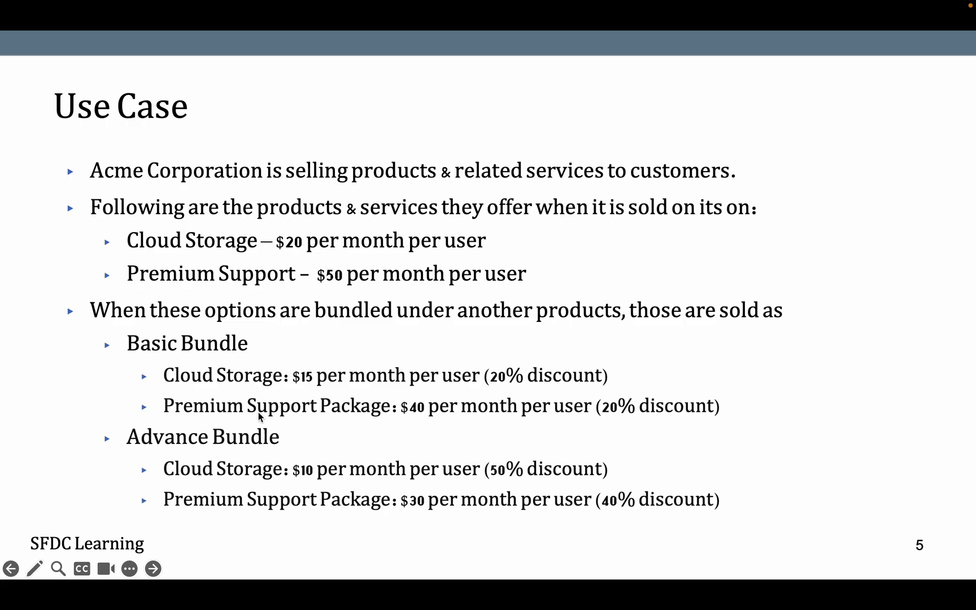
{"action": "key", "text": "ctrl+Right"}
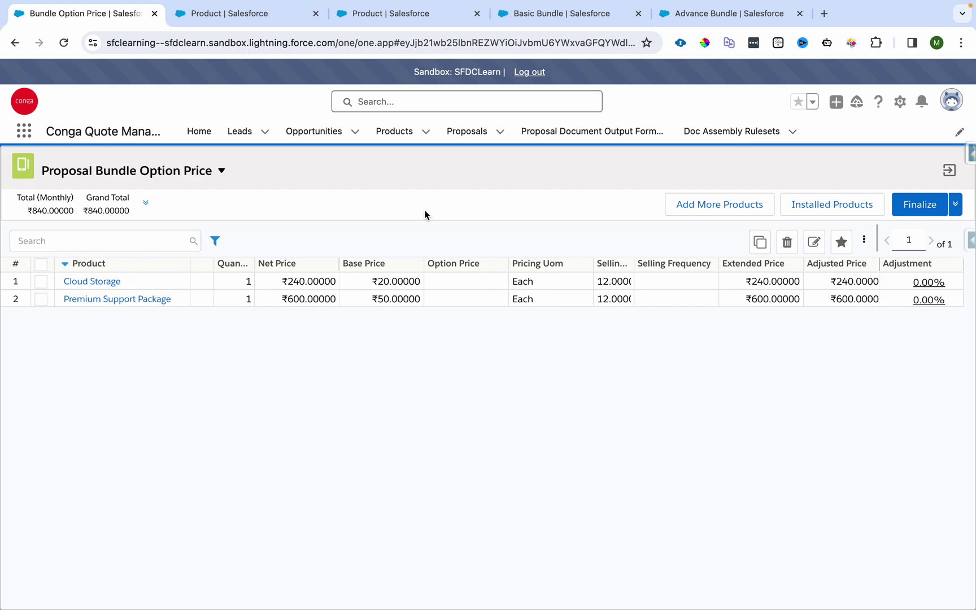
- Open the Basic Bundle in the Product Console and inspect the Cloud Storage and Premium Support options
{"action": "left_click", "coordinate": [555, 21]}
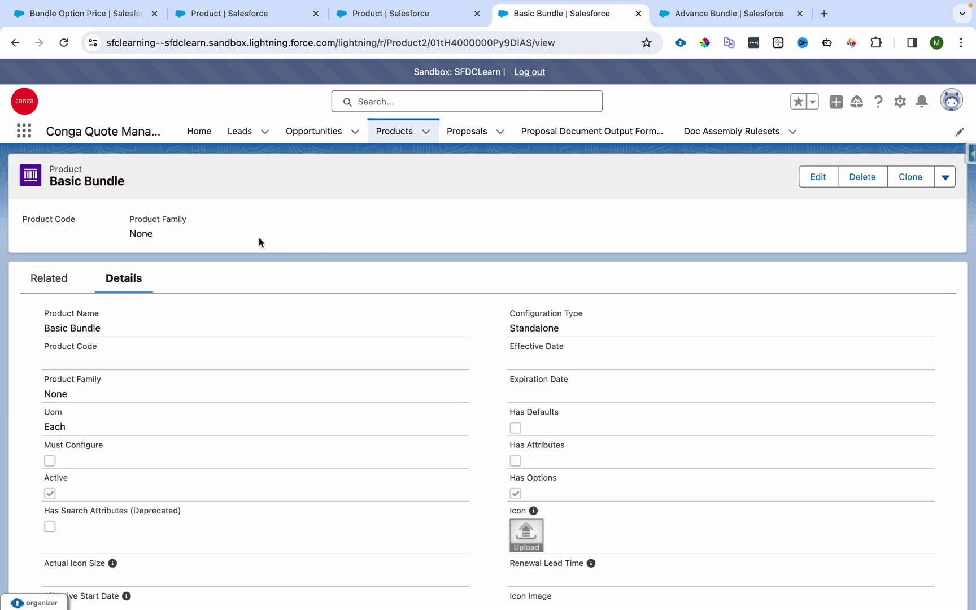
{"action": "left_click", "coordinate": [944, 176]}
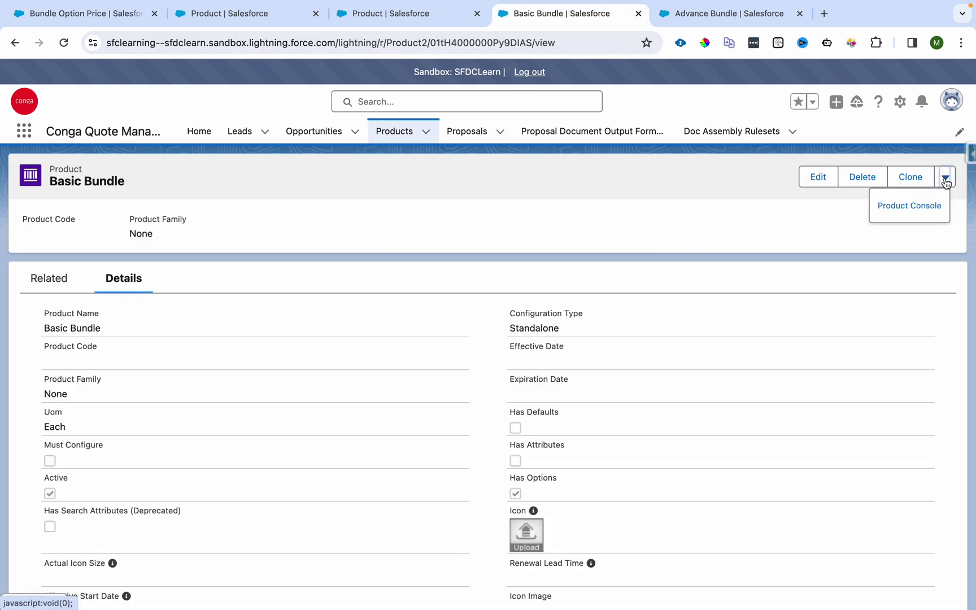
{"action": "left_click", "coordinate": [930, 210]}
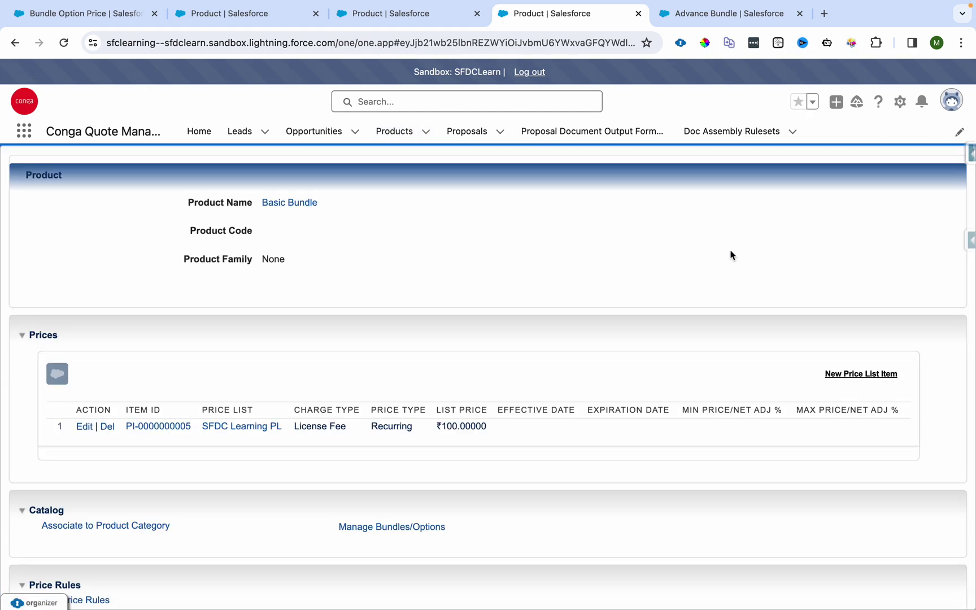
{"action": "left_click", "coordinate": [361, 526]}
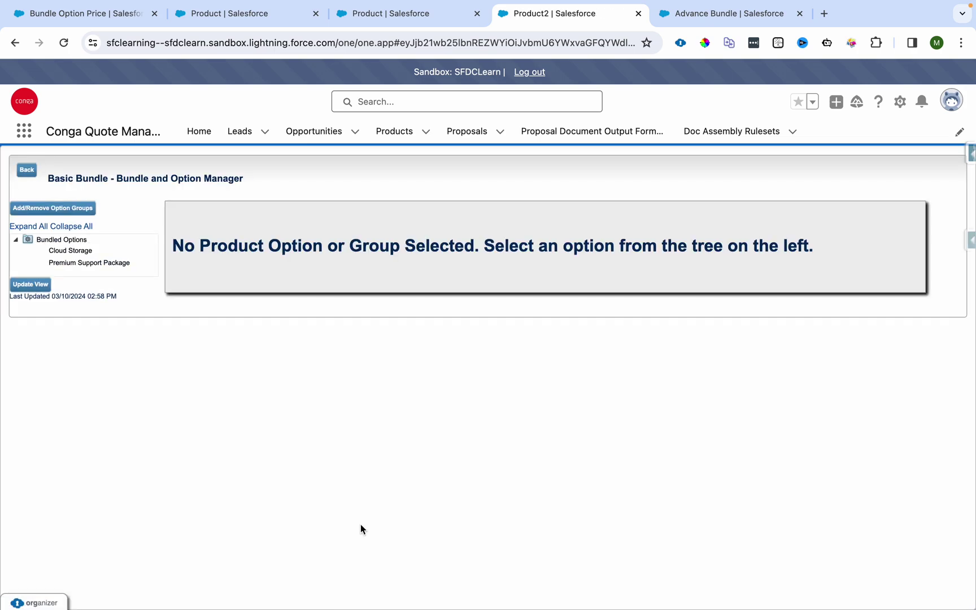
{"action": "left_click", "coordinate": [62, 239]}
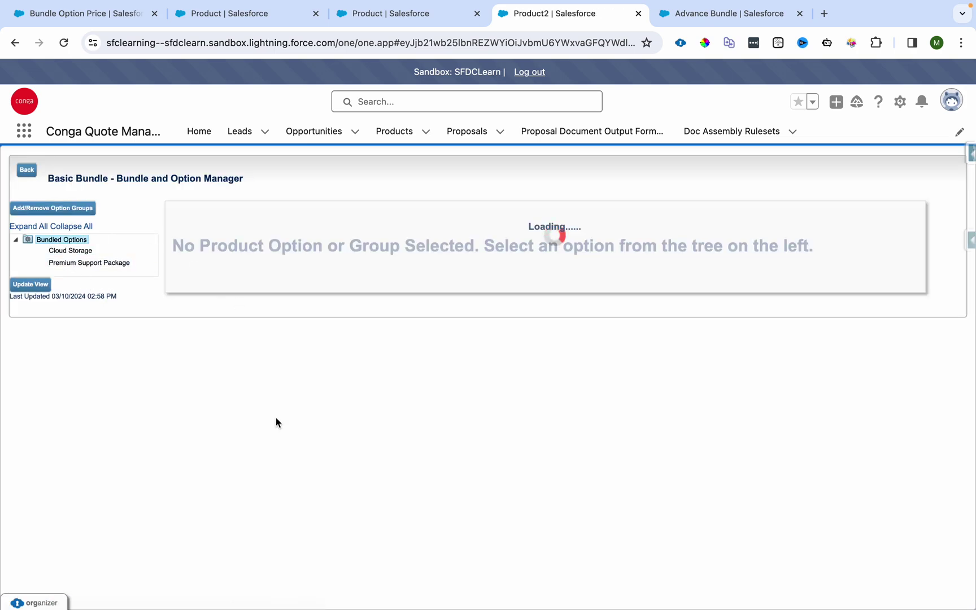
{"action": "left_click", "coordinate": [277, 431]}
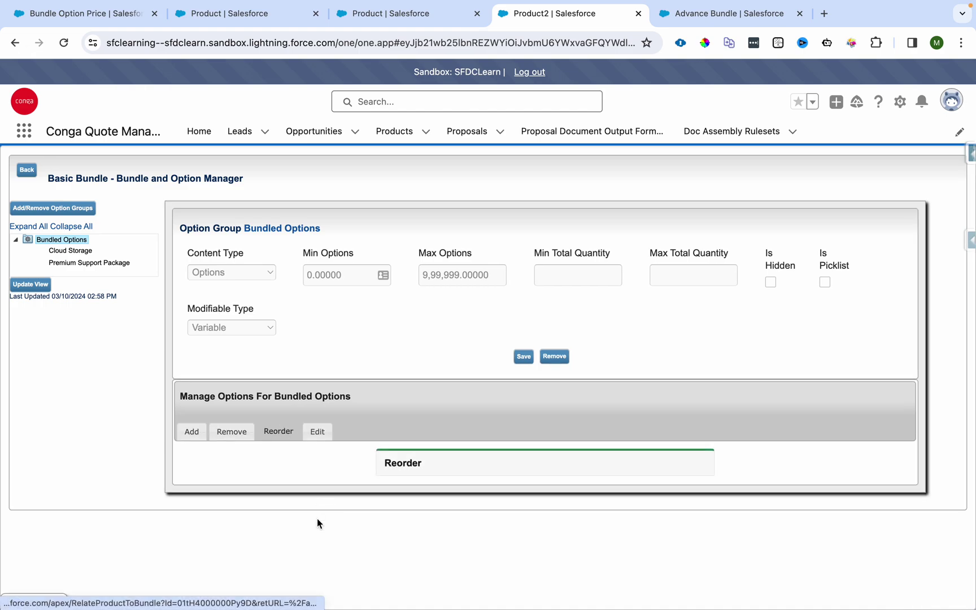
{"action": "left_click", "coordinate": [240, 434]}
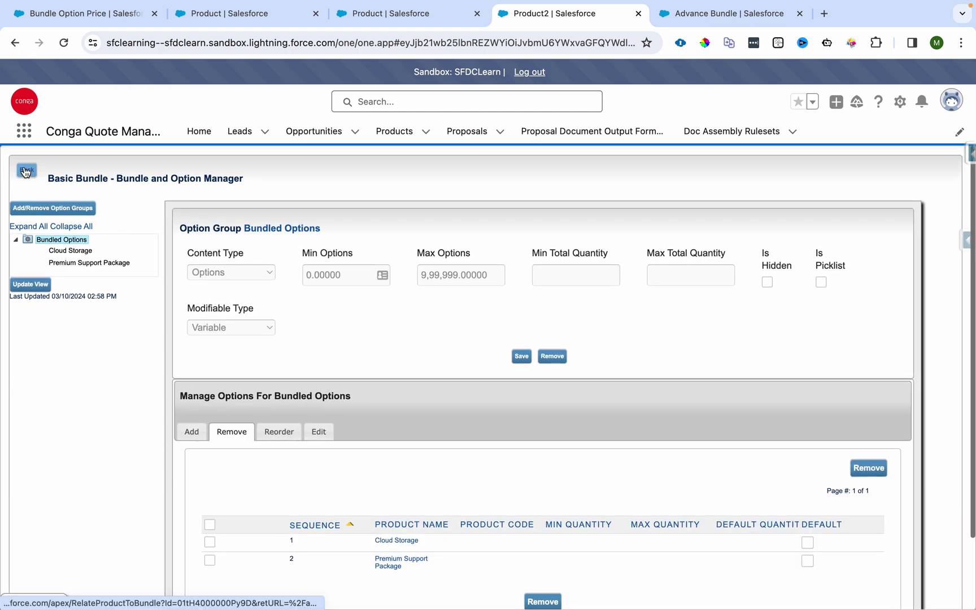
{"action": "left_click", "coordinate": [27, 169]}
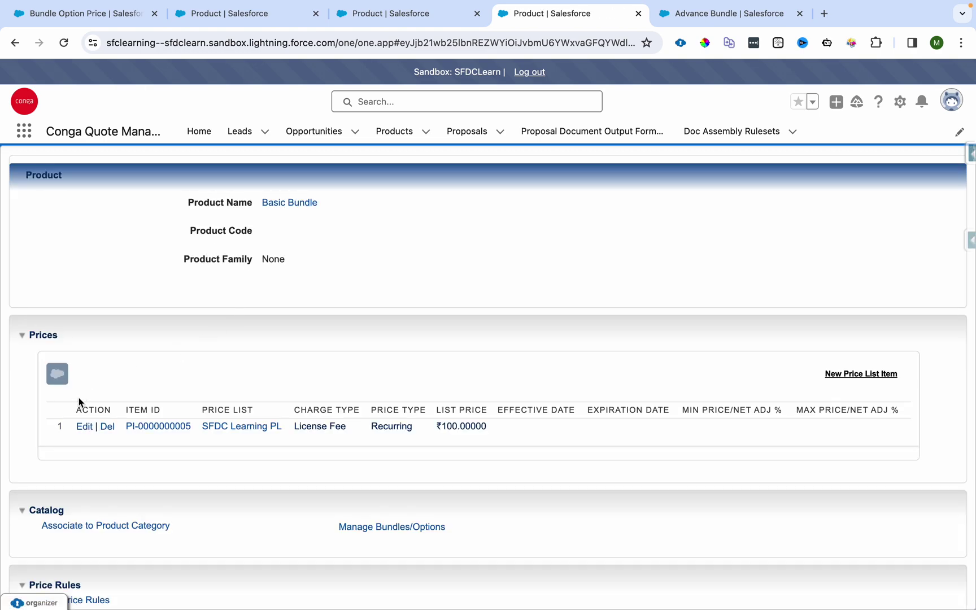
- Edit the Basic Bundle price list item and compare its Options price table with the Use Case slide
{"action": "left_click", "coordinate": [84, 428]}
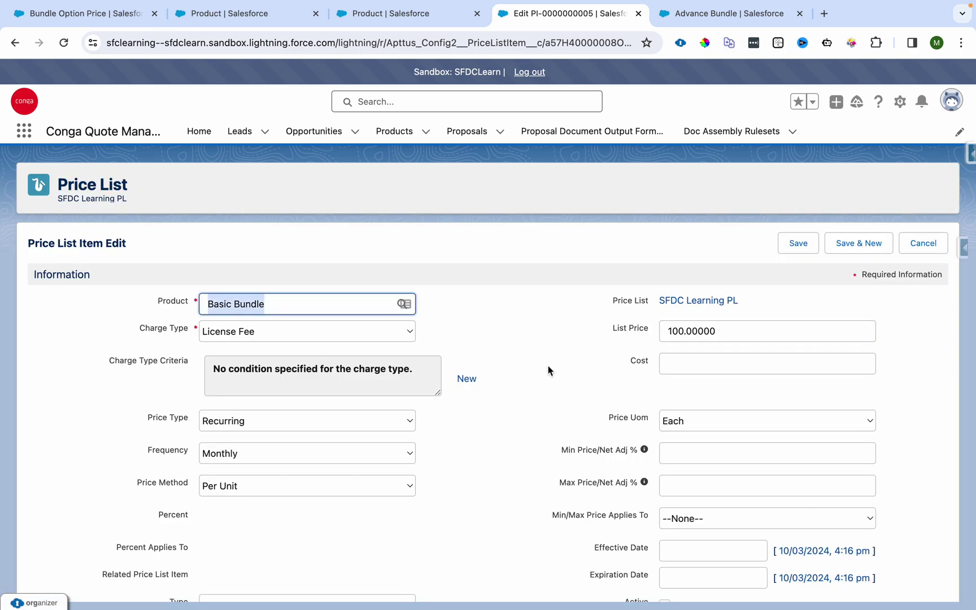
{"action": "scroll", "coordinate": [549, 369], "scroll_direction": "down", "scroll_amount": 5}
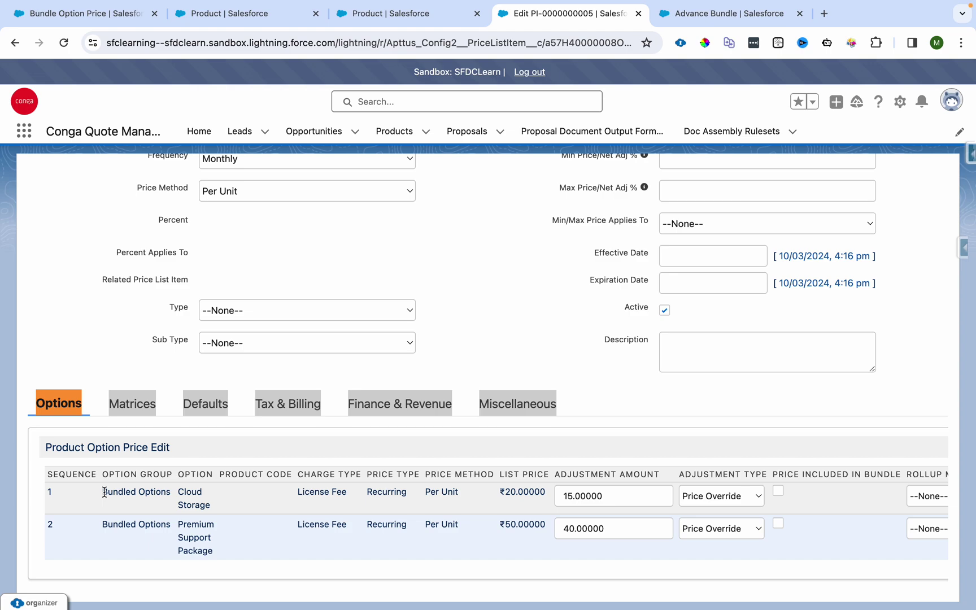
{"action": "scroll", "coordinate": [104, 491], "scroll_direction": "up", "scroll_amount": 5}
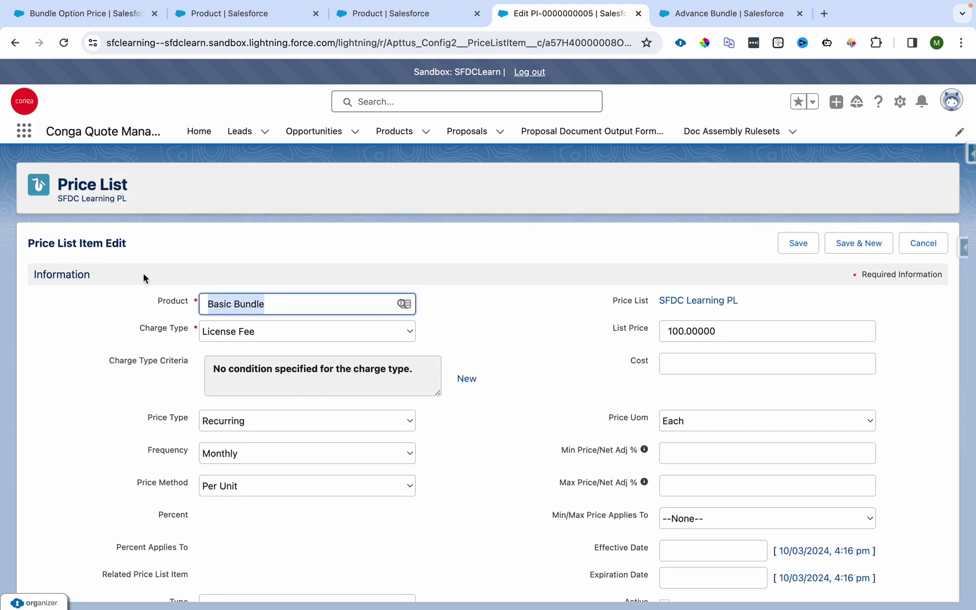
{"action": "scroll", "coordinate": [138, 353], "scroll_direction": "down", "scroll_amount": 5}
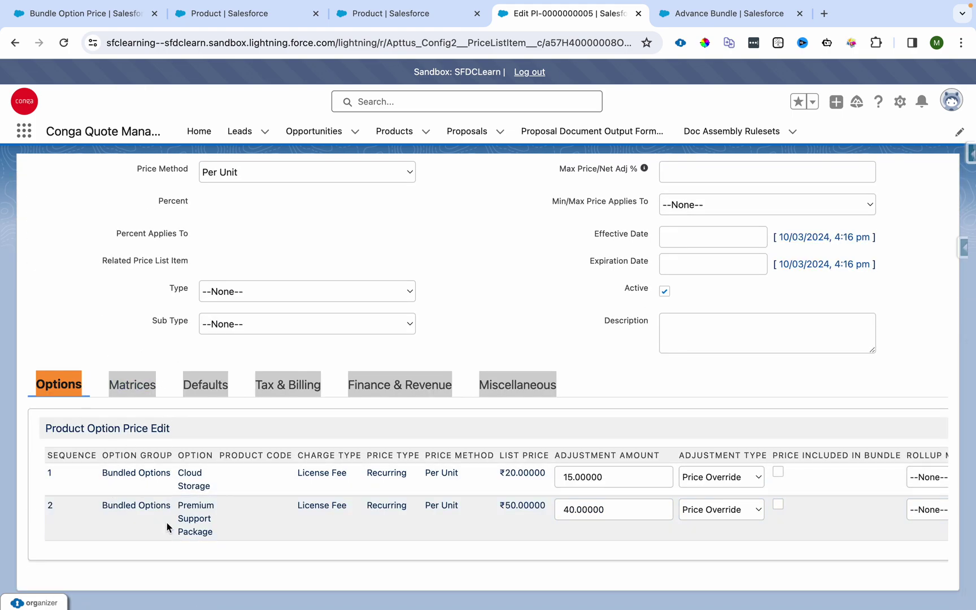
{"action": "scroll", "coordinate": [383, 517], "scroll_direction": "right", "scroll_amount": 2}
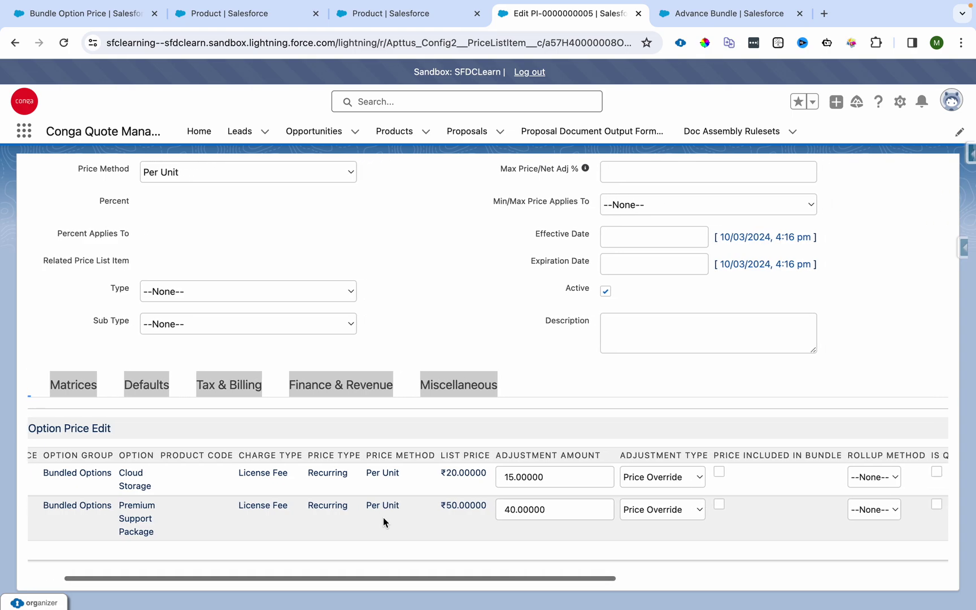
{"action": "key", "text": "ctrl+Left"}
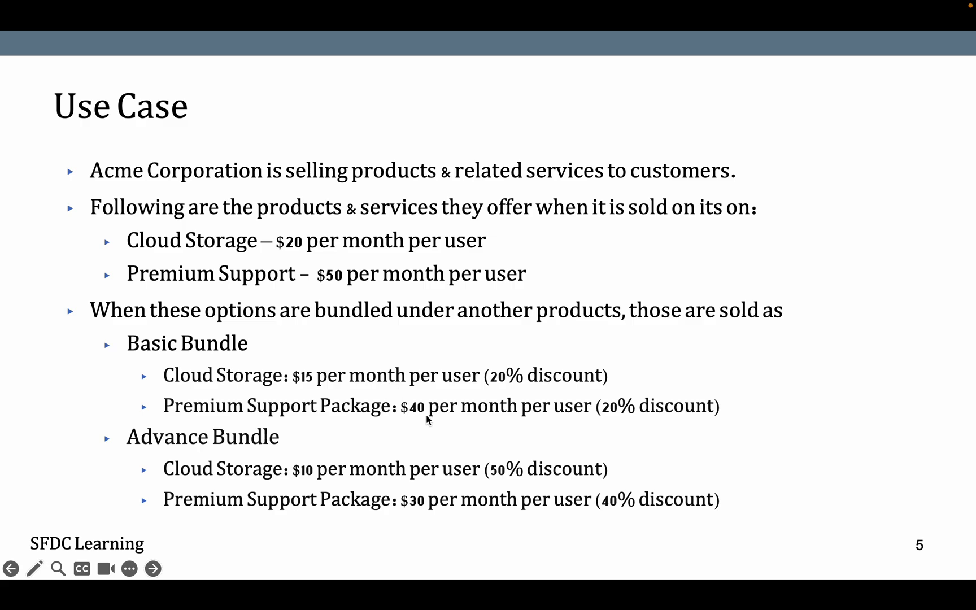
{"action": "key", "text": "ctrl+Right"}
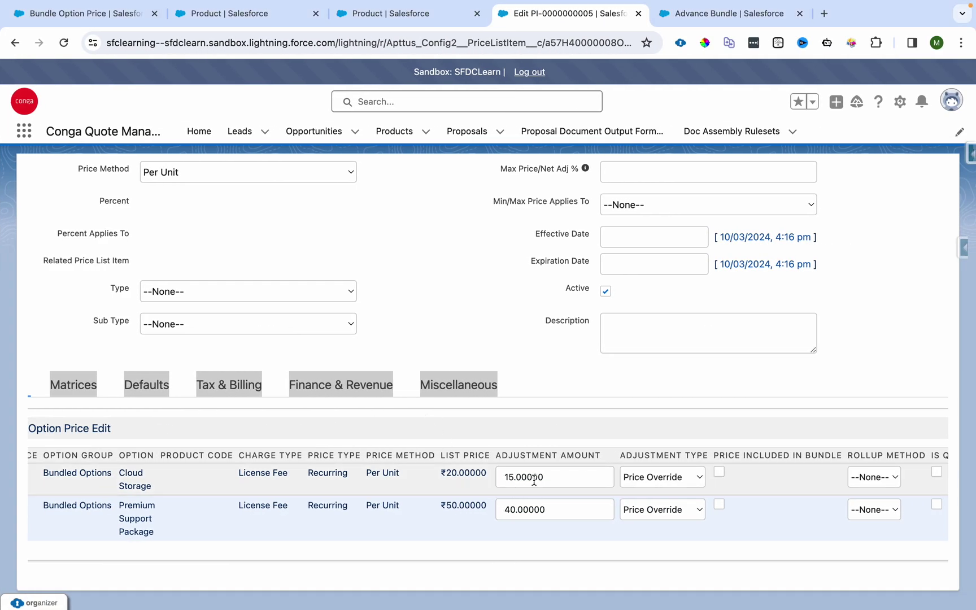
- Confirm the Price Override amounts: 15.00000 for Cloud Storage, 40.00000 for Premium Support Package
{"action": "left_click", "coordinate": [631, 487]}
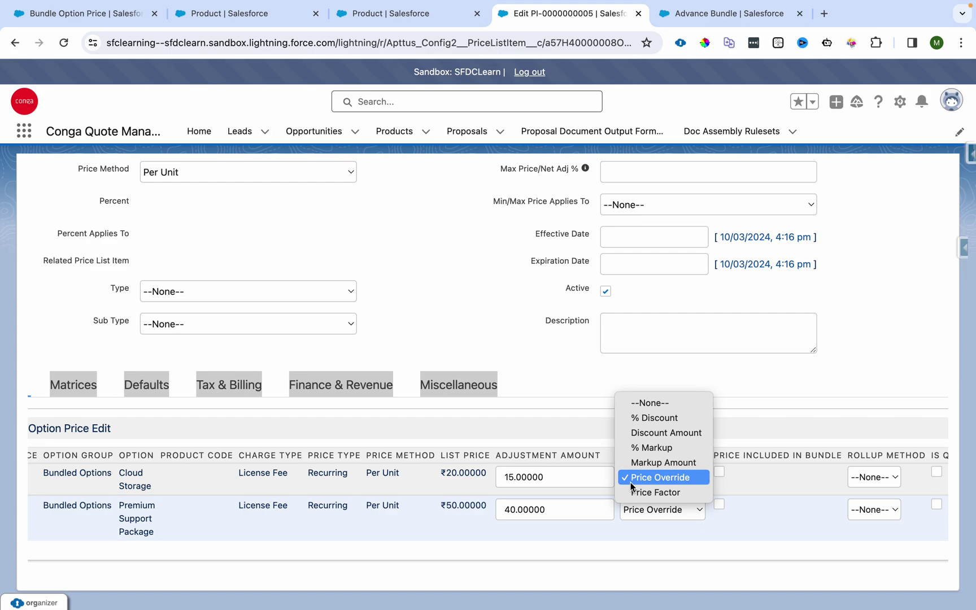
{"action": "key", "text": "ctrl+Left"}
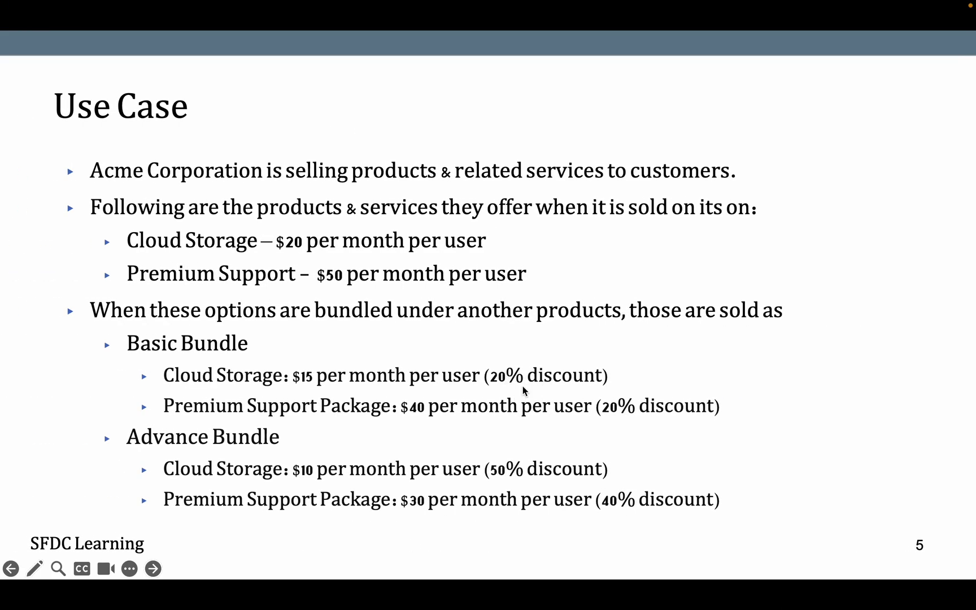
{"action": "key", "text": "ctrl+Right"}
{"action": "left_click_drag", "start_coordinate": [543, 478], "coordinate": [487, 475]}
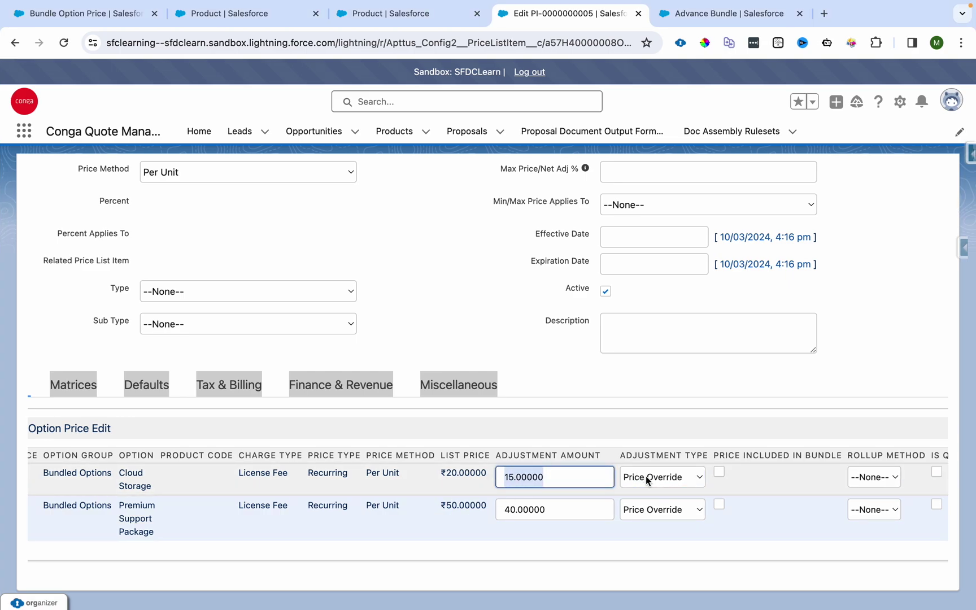
{"action": "left_click_drag", "start_coordinate": [572, 514], "coordinate": [499, 515]}
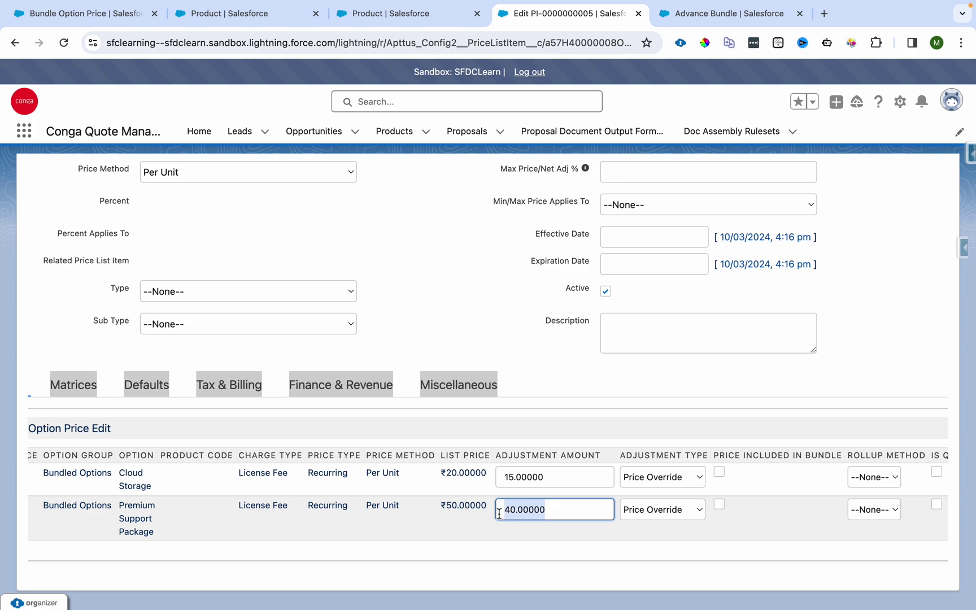
{"action": "left_click", "coordinate": [129, 517]}
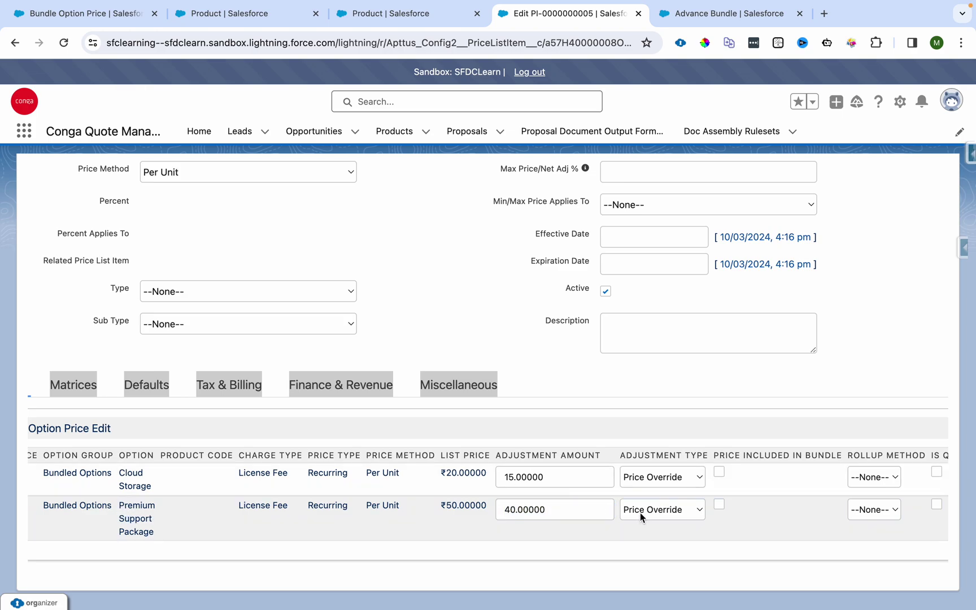
{"action": "scroll", "coordinate": [639, 512], "scroll_direction": "up", "scroll_amount": 5}
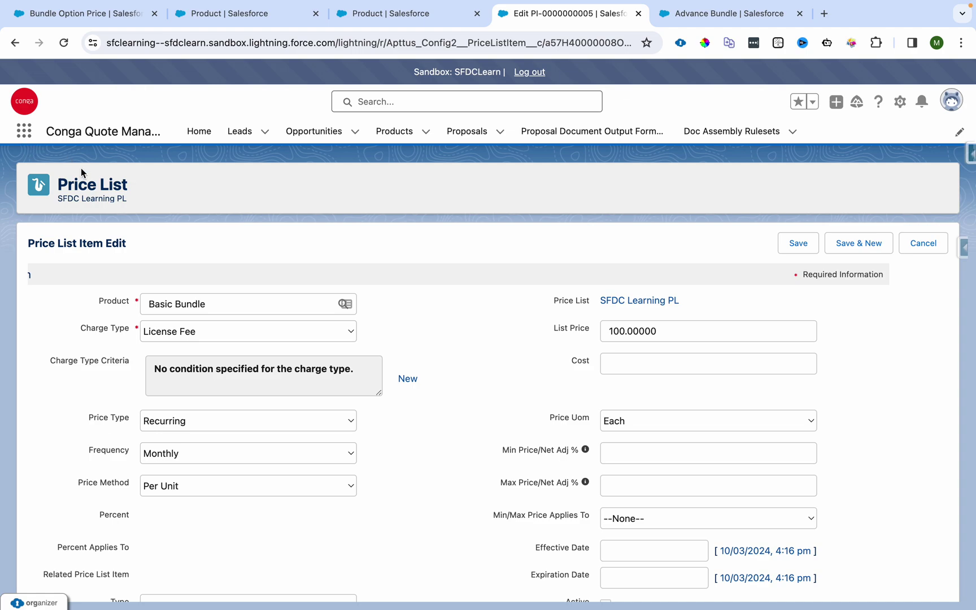
{"action": "left_click", "coordinate": [95, 21]}
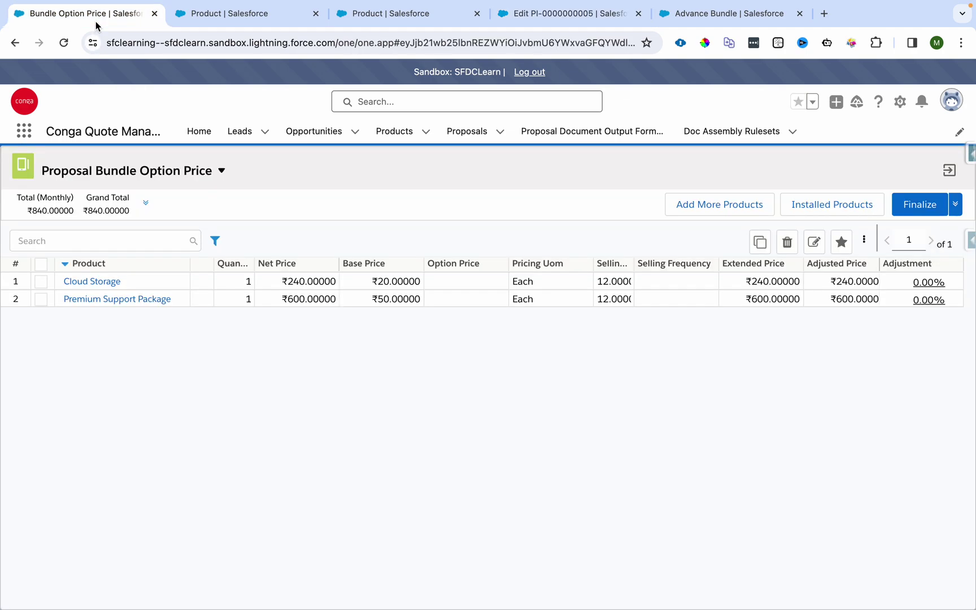
- Add the Basic Bundle from the Bundle category, ticking Cloud Storage and Premium Support Package
{"action": "left_click", "coordinate": [710, 210]}
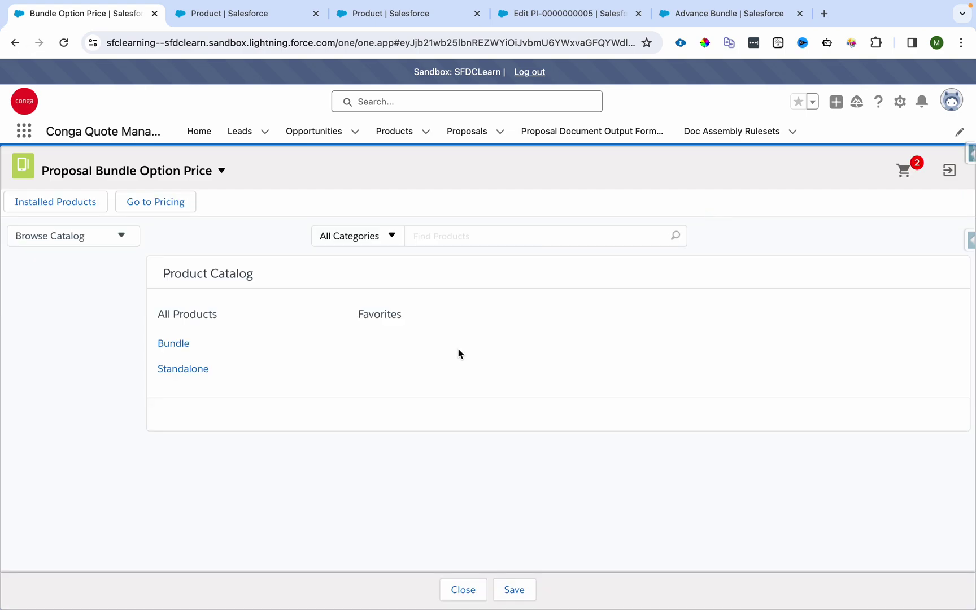
{"action": "left_click", "coordinate": [179, 342]}
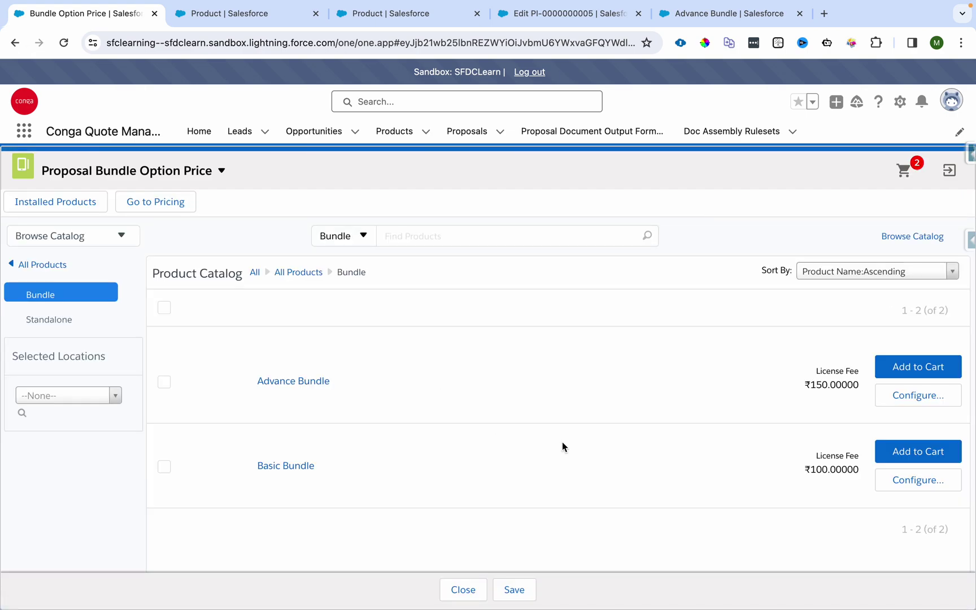
{"action": "left_click", "coordinate": [910, 455]}
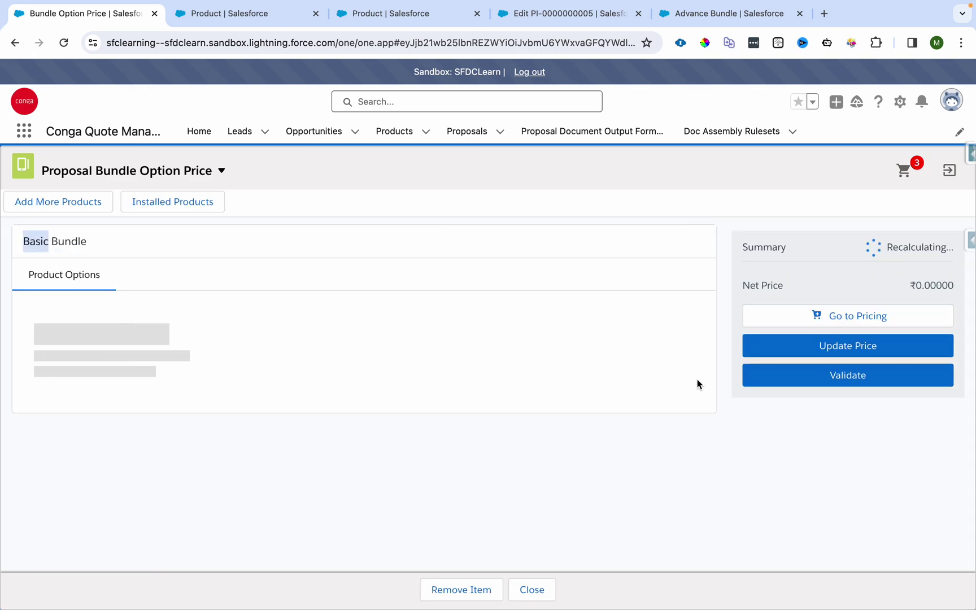
{"action": "left_click", "coordinate": [34, 351]}
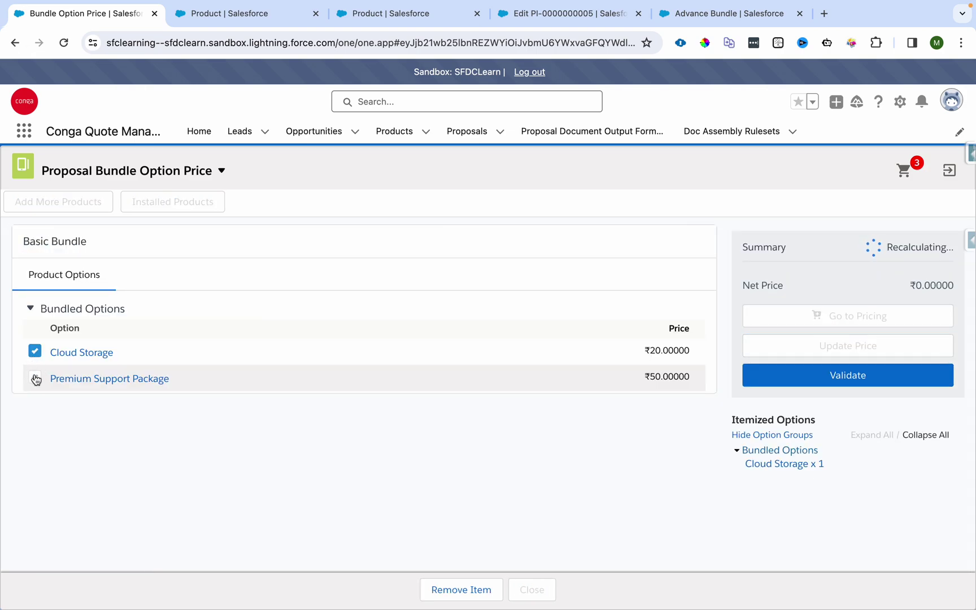
{"action": "left_click", "coordinate": [35, 376]}
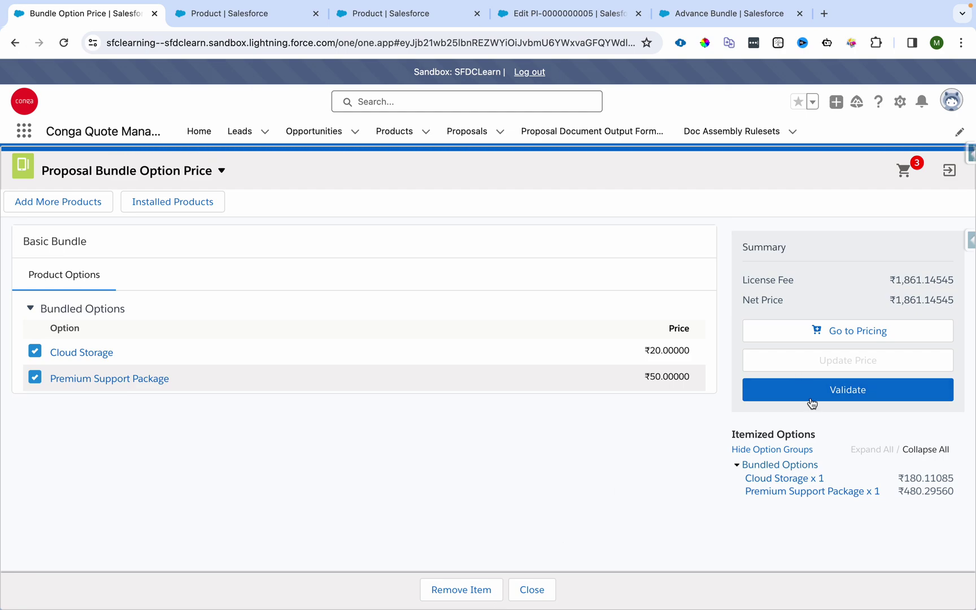
- Give the Basic Bundle lines a 12 term and reprice, pricing Cloud Storage at ₹180 and Premium Support at ₹480
{"action": "left_click", "coordinate": [842, 332]}
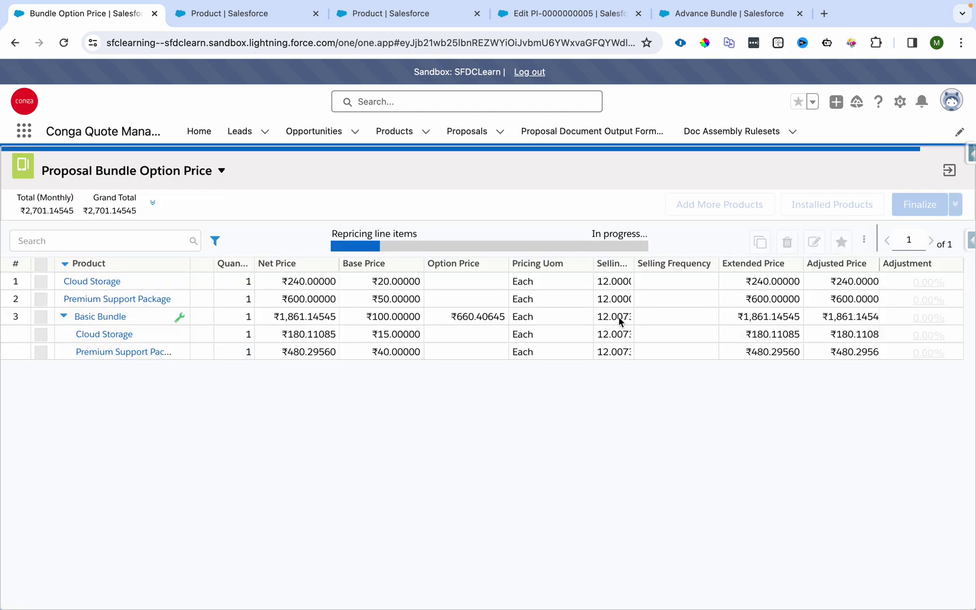
{"action": "left_click", "coordinate": [609, 315]}
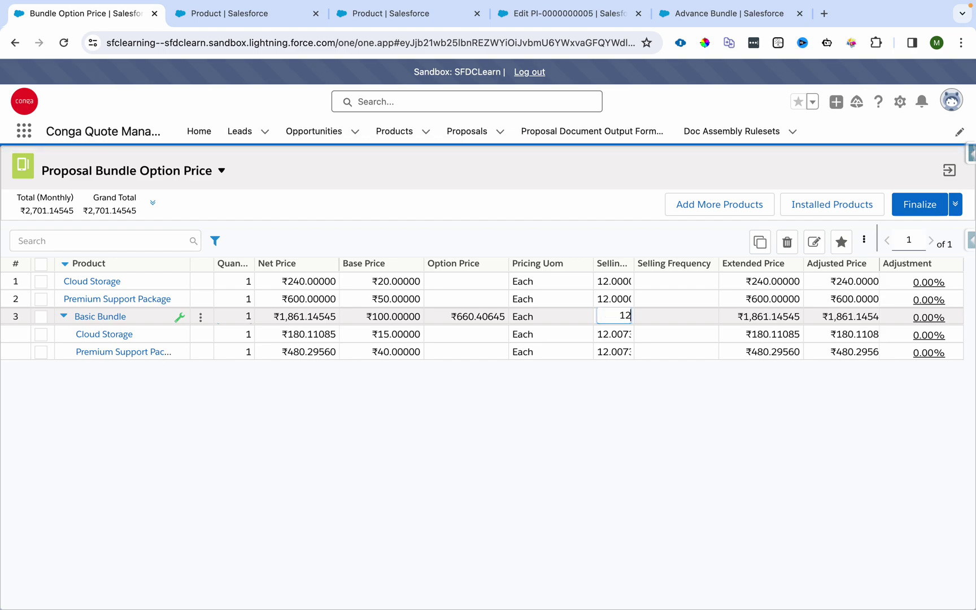
{"action": "left_click", "coordinate": [611, 336]}
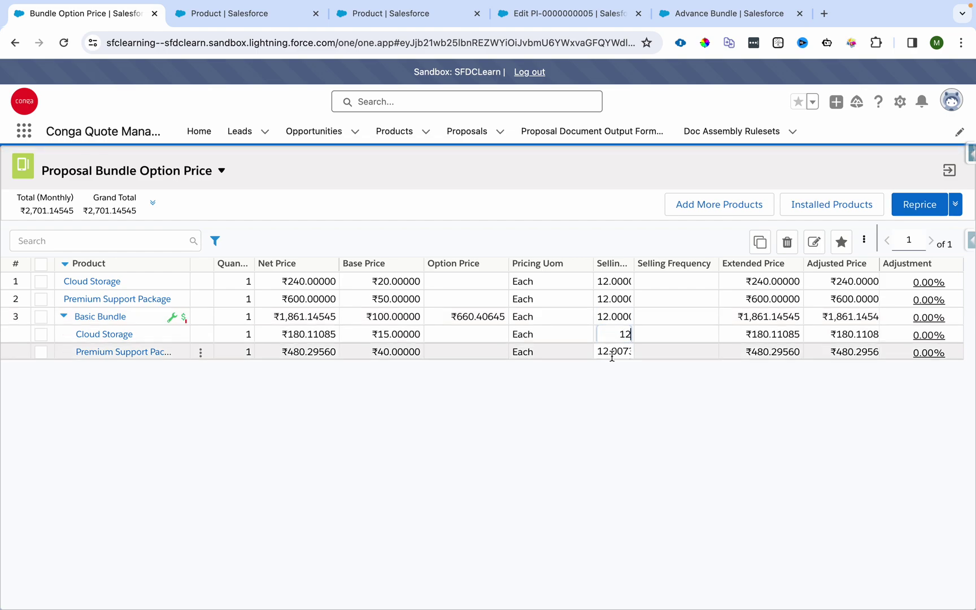
{"action": "left_click", "coordinate": [612, 351]}
{"action": "left_click", "coordinate": [601, 410]}
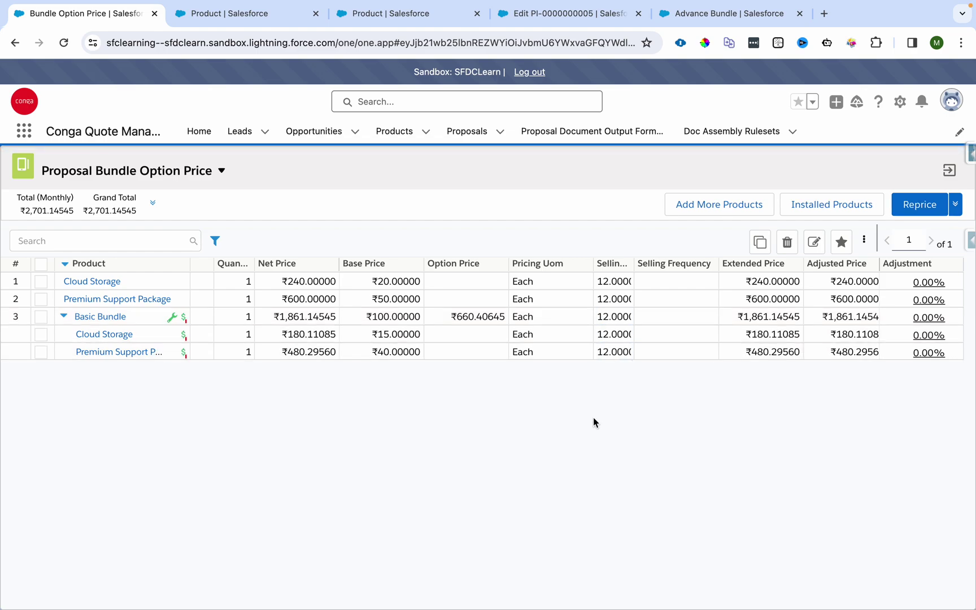
{"action": "left_click", "coordinate": [919, 205]}
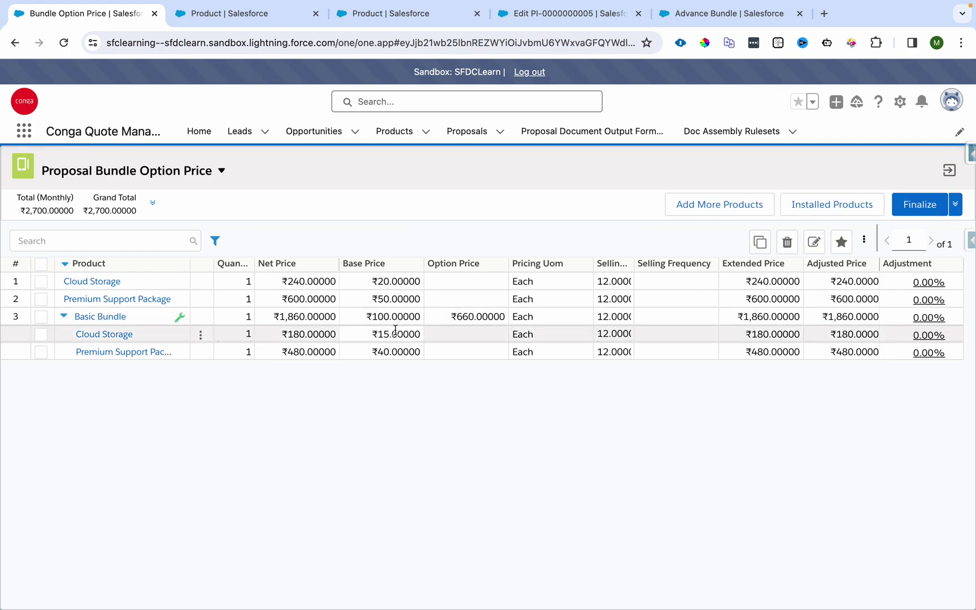
{"action": "left_click_drag", "start_coordinate": [378, 334], "coordinate": [419, 351]}
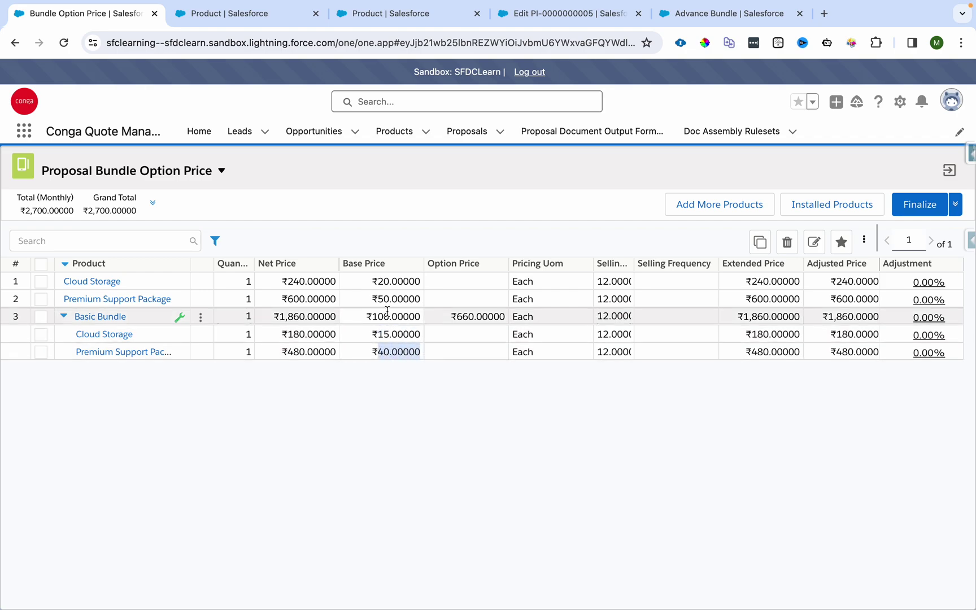
{"action": "left_click", "coordinate": [728, 13]}
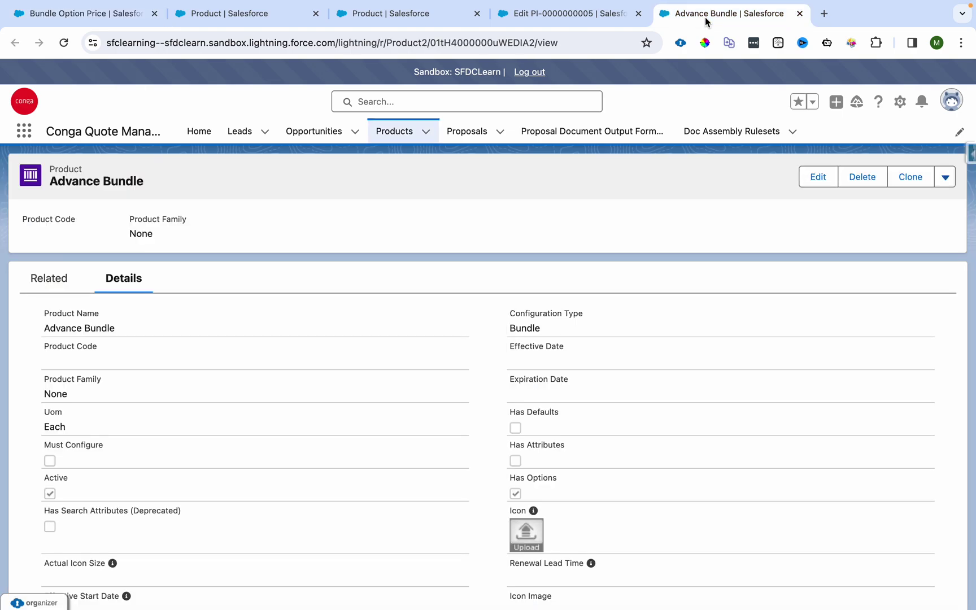
- Check the Advance Bundle's override amounts, 10.00000 for Cloud Storage and 30.00000 for Premium Support
{"action": "left_click", "coordinate": [943, 177]}
{"action": "left_click", "coordinate": [920, 203]}
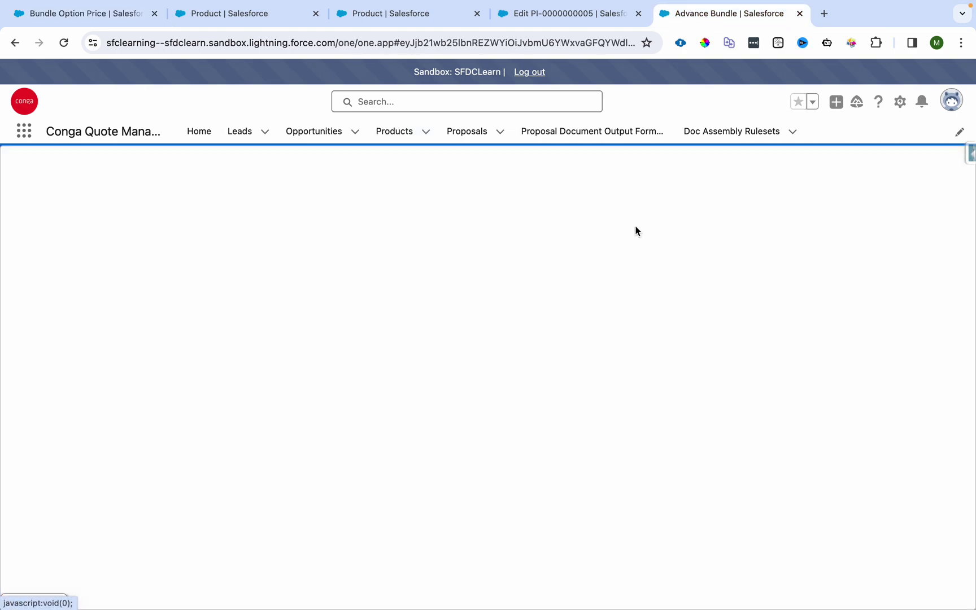
{"action": "left_click", "coordinate": [83, 427]}
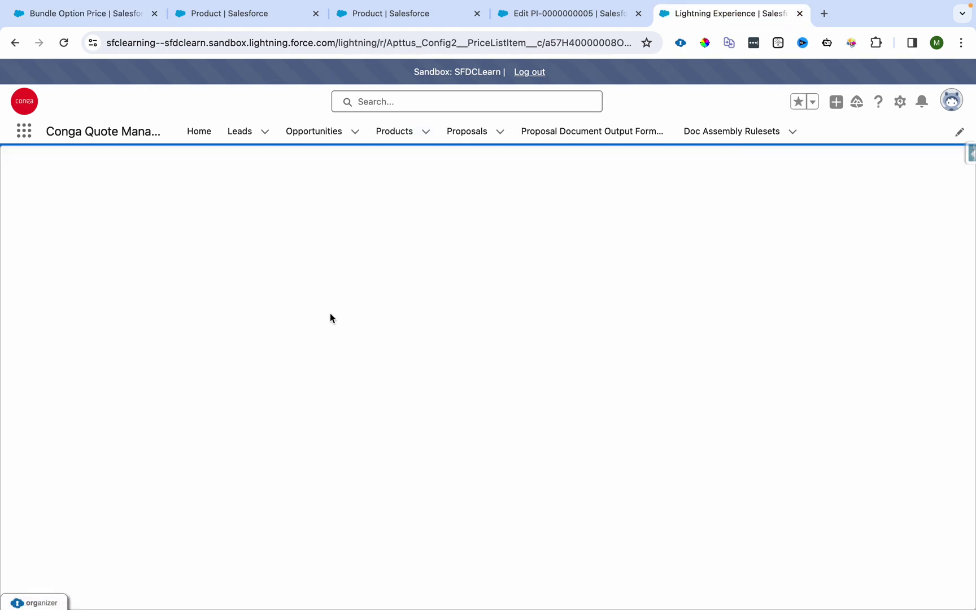
{"action": "scroll", "coordinate": [366, 318], "scroll_direction": "down", "scroll_amount": 6}
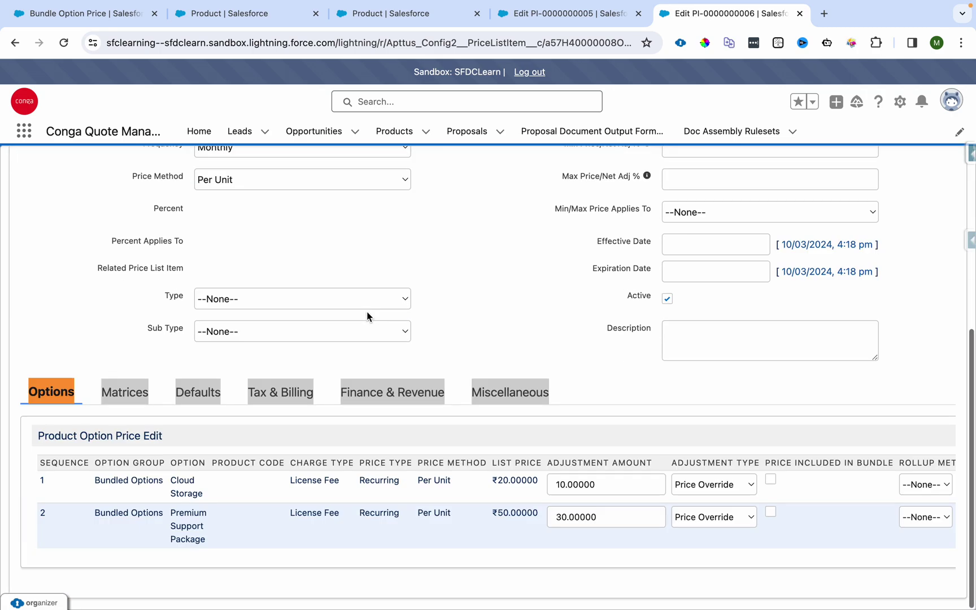
{"action": "left_click_drag", "start_coordinate": [607, 489], "coordinate": [546, 487]}
{"action": "left_click_drag", "start_coordinate": [594, 518], "coordinate": [563, 517]}
{"action": "left_click", "coordinate": [101, 13]}
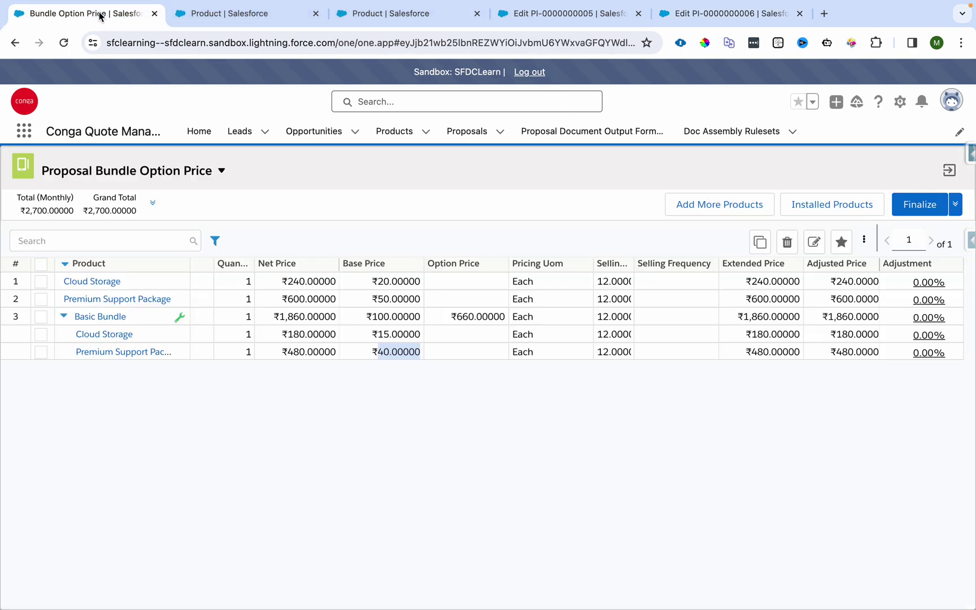
{"action": "left_click", "coordinate": [709, 210]}
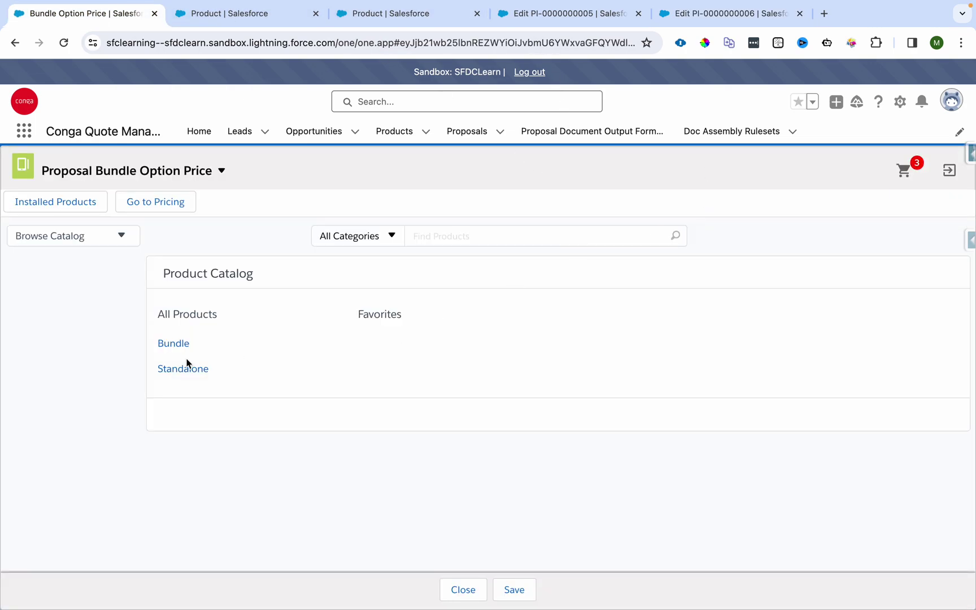
- Add the Advance Bundle with its Cloud Storage and Premium Support Package options to the cart
{"action": "left_click", "coordinate": [172, 345]}
{"action": "left_click", "coordinate": [915, 366]}
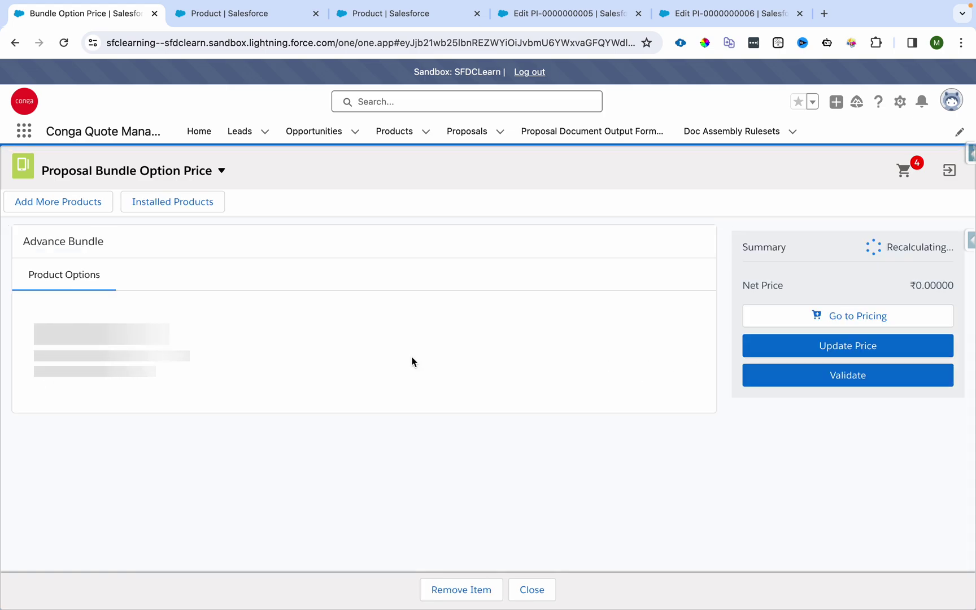
{"action": "left_click", "coordinate": [37, 352]}
{"action": "left_click", "coordinate": [35, 377]}
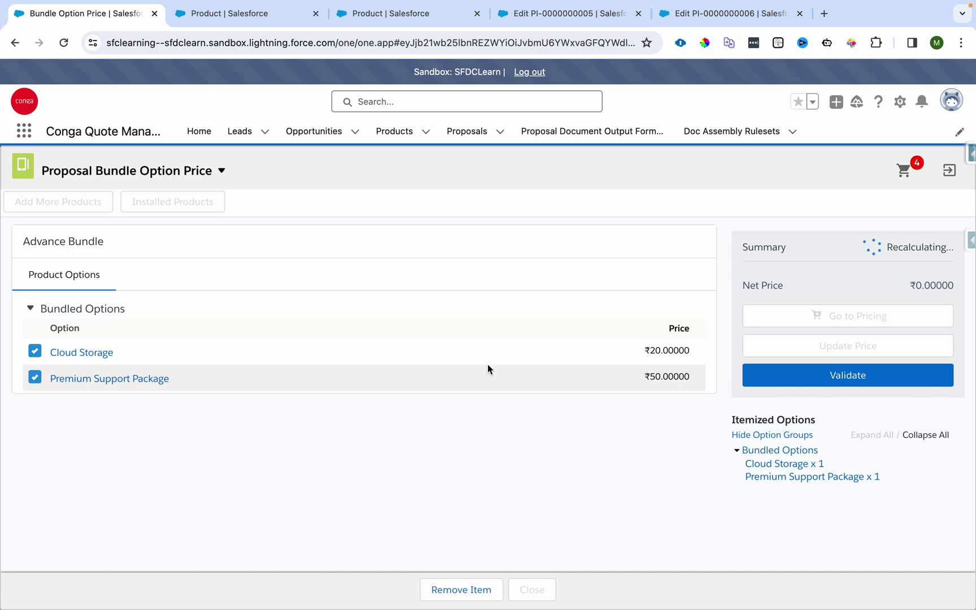
{"action": "left_click", "coordinate": [910, 169]}
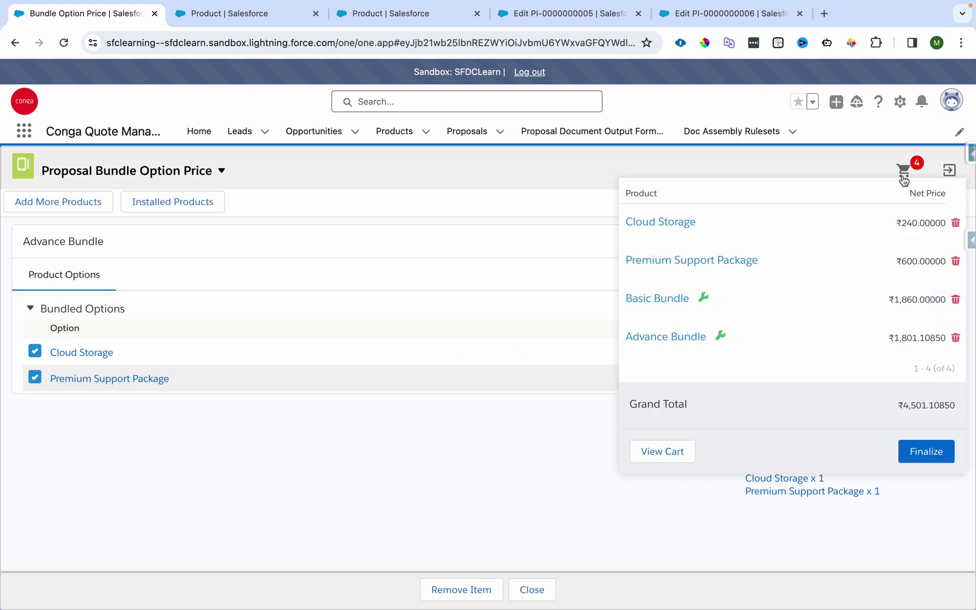
{"action": "left_click", "coordinate": [692, 451]}
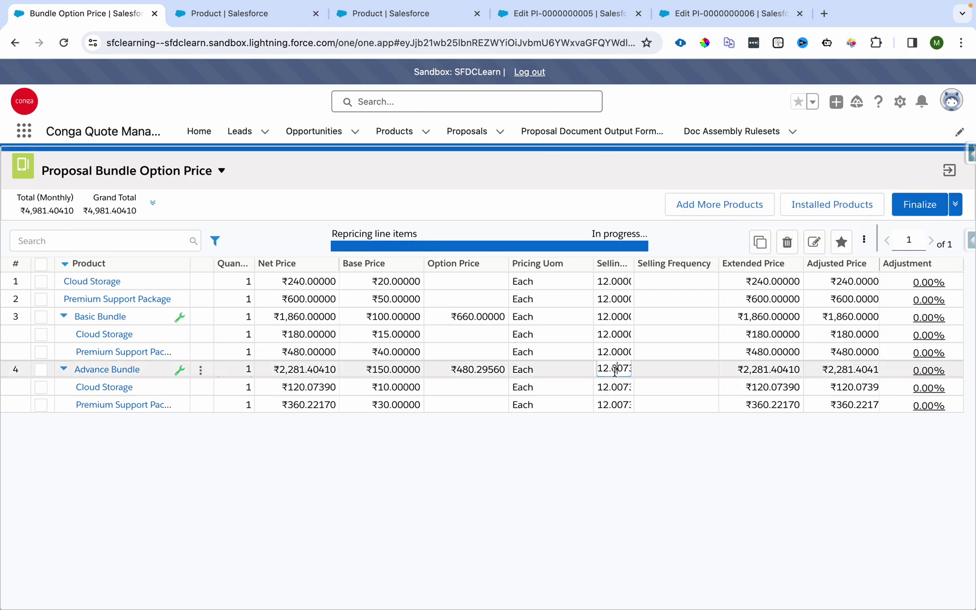
- Set the Advance Bundle lines to a 12 term and reprice, giving ₹120 and ₹360
{"action": "left_click", "coordinate": [614, 368]}
{"action": "type", "text": "2"}
{"action": "left_click", "coordinate": [613, 387]}
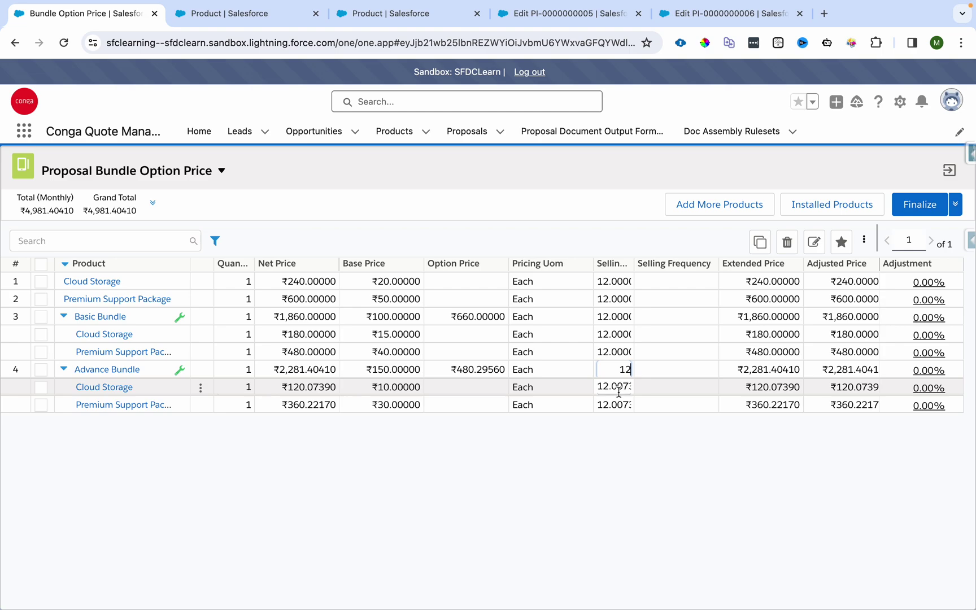
{"action": "double_click", "coordinate": [620, 386]}
{"action": "type", "text": "2"}
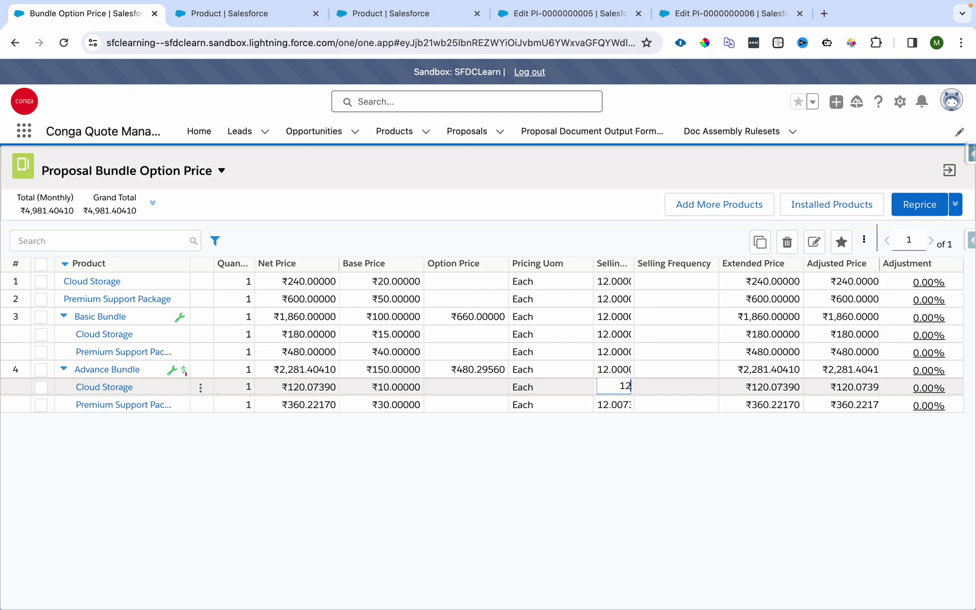
{"action": "left_click", "coordinate": [619, 403]}
{"action": "double_click", "coordinate": [614, 405]}
{"action": "type", "text": "12"}
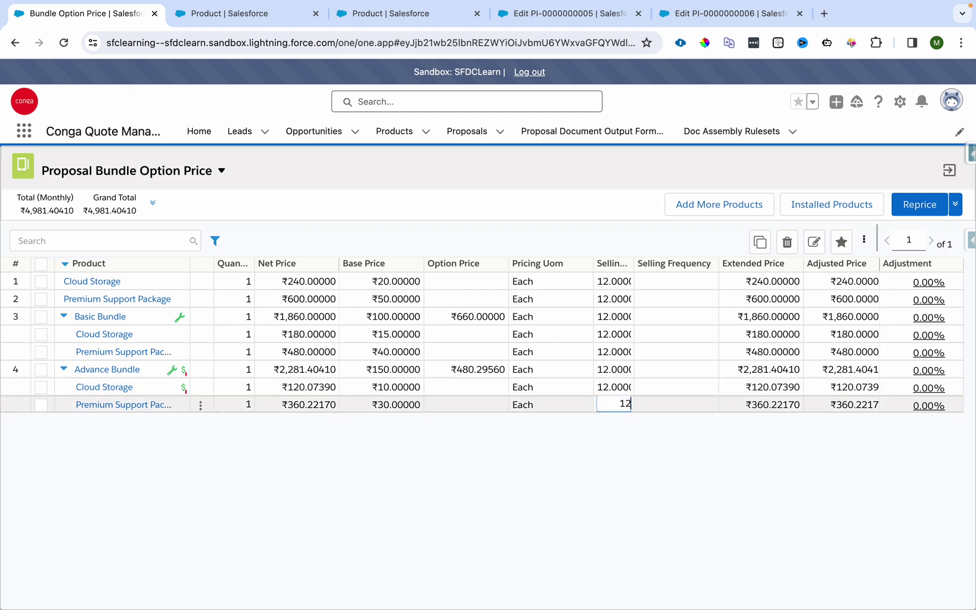
{"action": "left_click", "coordinate": [915, 204]}
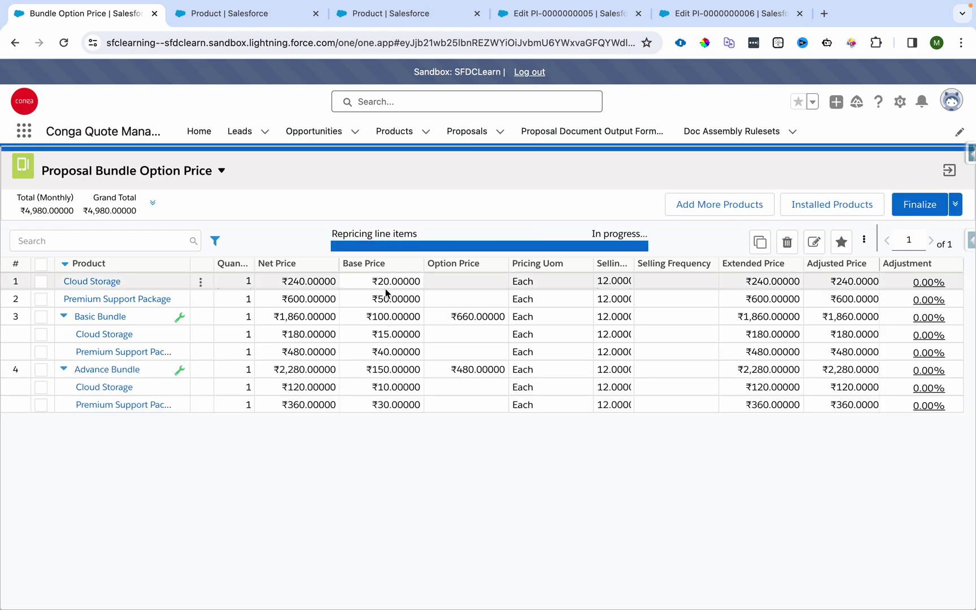
- Compare Cloud Storage's ₹15 Basic Bundle price with its ₹10 Advance Bundle price, then return to the slides
{"action": "left_click_drag", "start_coordinate": [377, 334], "coordinate": [425, 339]}
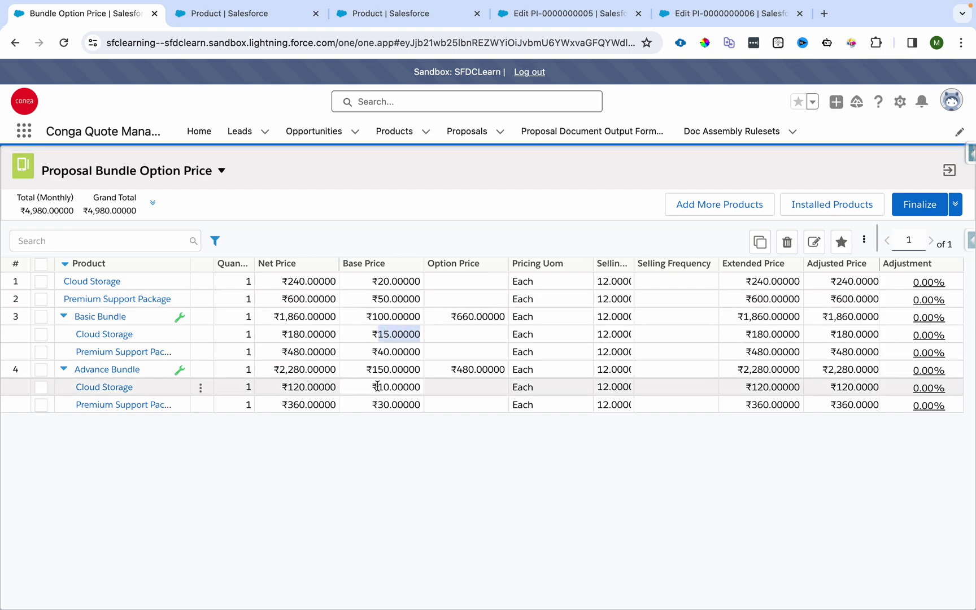
{"action": "left_click_drag", "start_coordinate": [377, 387], "coordinate": [417, 386]}
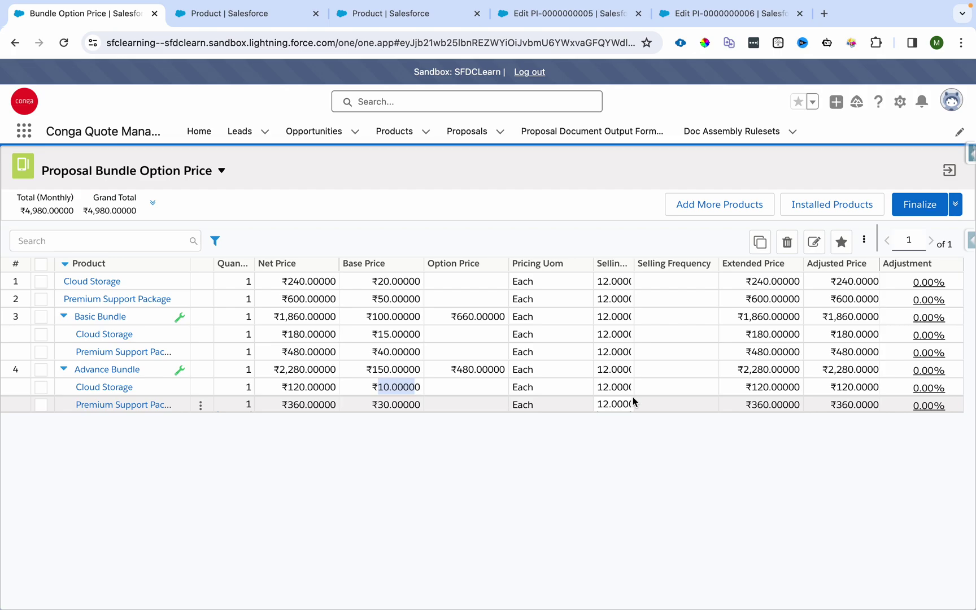
{"action": "key", "text": "ctrl+Left"}
- Advance the PowerPoint deck to slide 6, 'Let's review', after the cart pricing demo
{"action": "key", "text": "Right"}
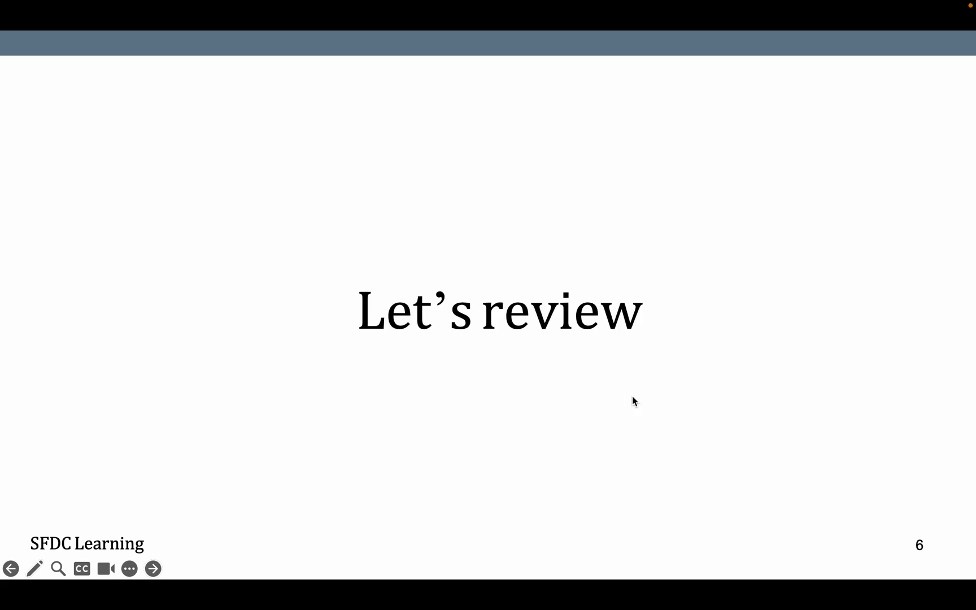